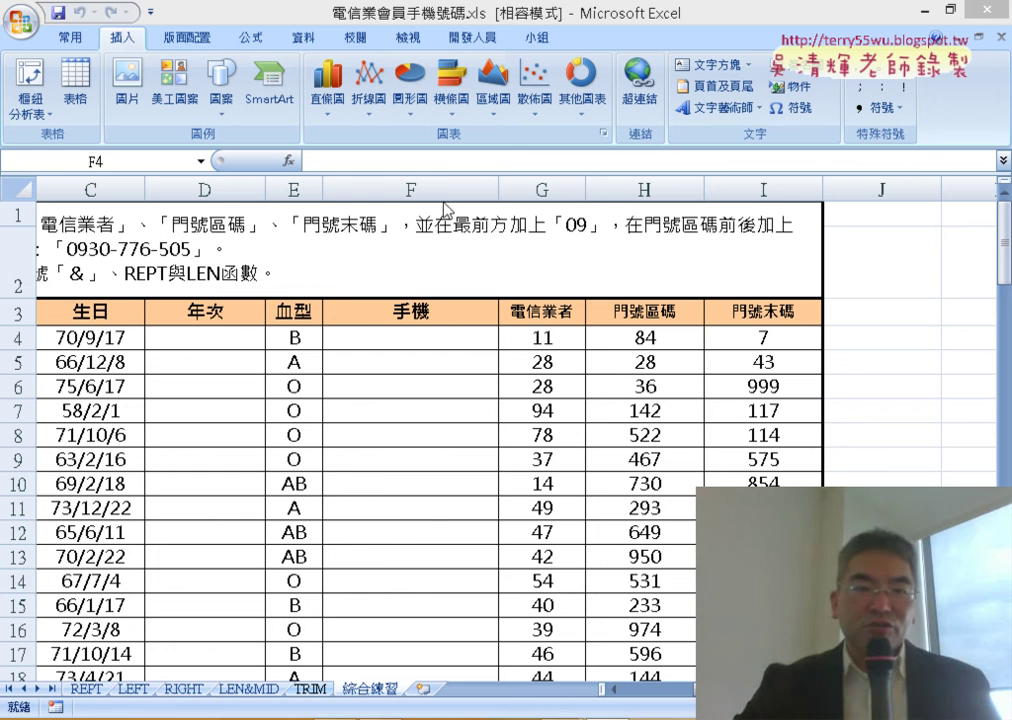
# Review the 手機 column, the phone-number parts in G4:I4, and the birthday column.
pyautogui.click(416, 189)
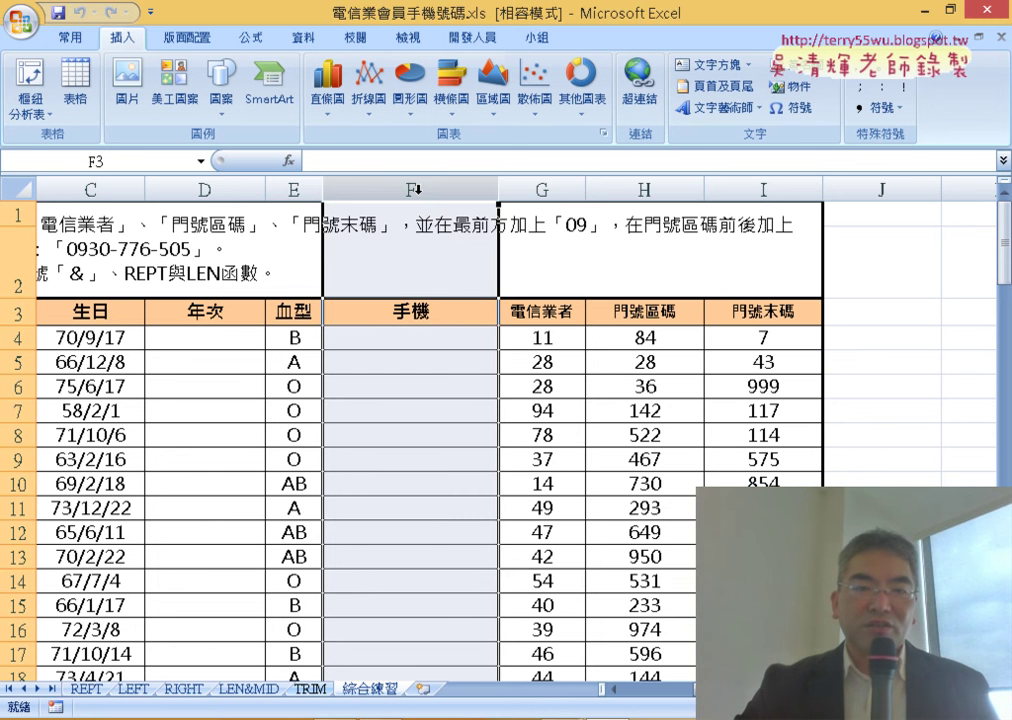
pyautogui.moveTo(526, 337); pyautogui.dragTo(764, 330)
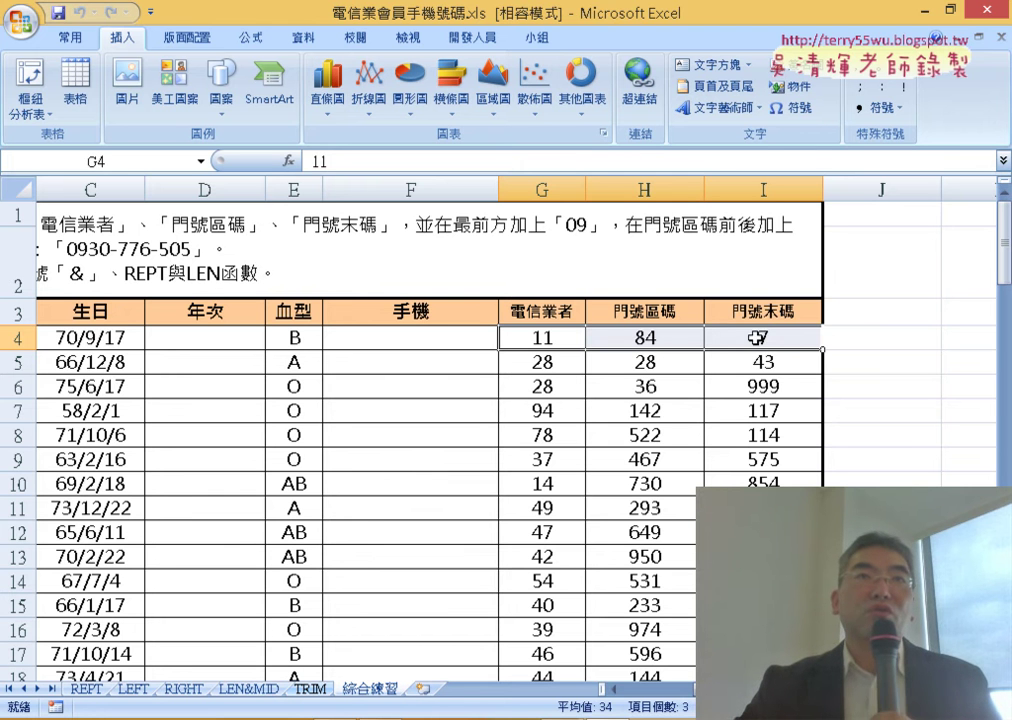
pyautogui.click(433, 340)
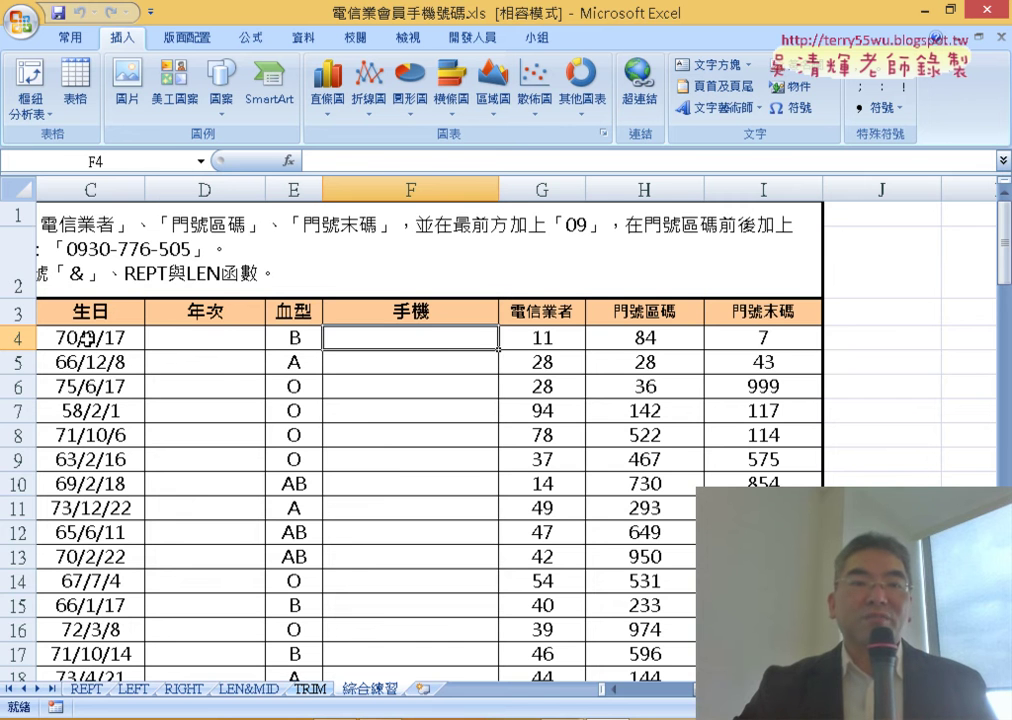
pyautogui.click(90, 338)
pyautogui.click(118, 311)
pyautogui.hotkey('ctrl', 'shift', 'Down')
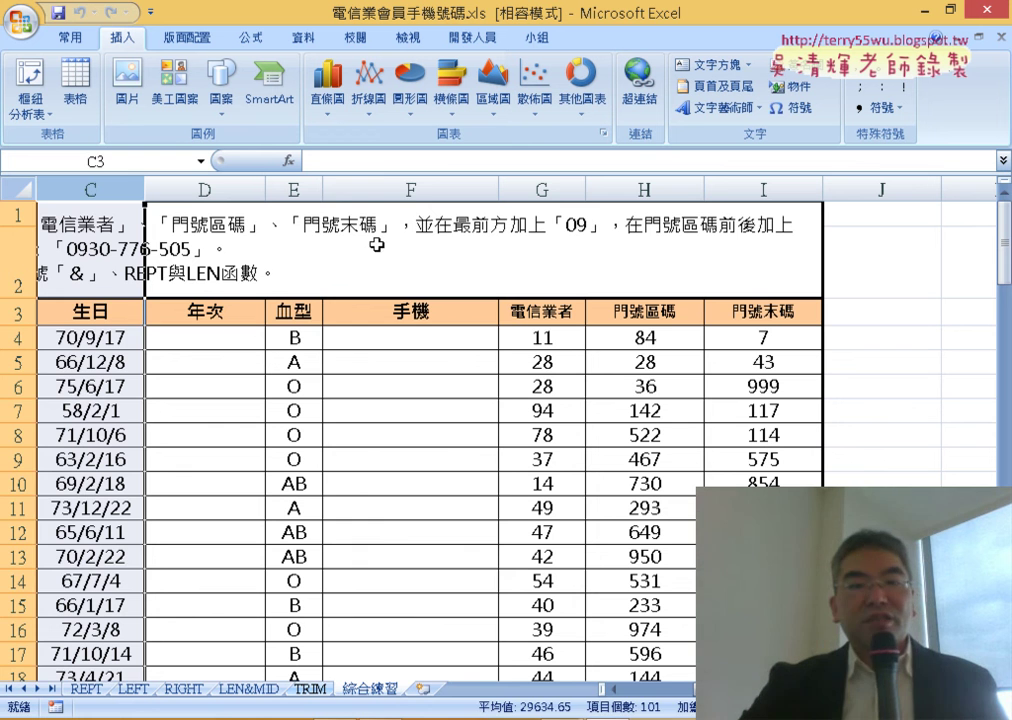
pyautogui.click(420, 190)
pyautogui.moveTo(542, 336); pyautogui.dragTo(722, 336)
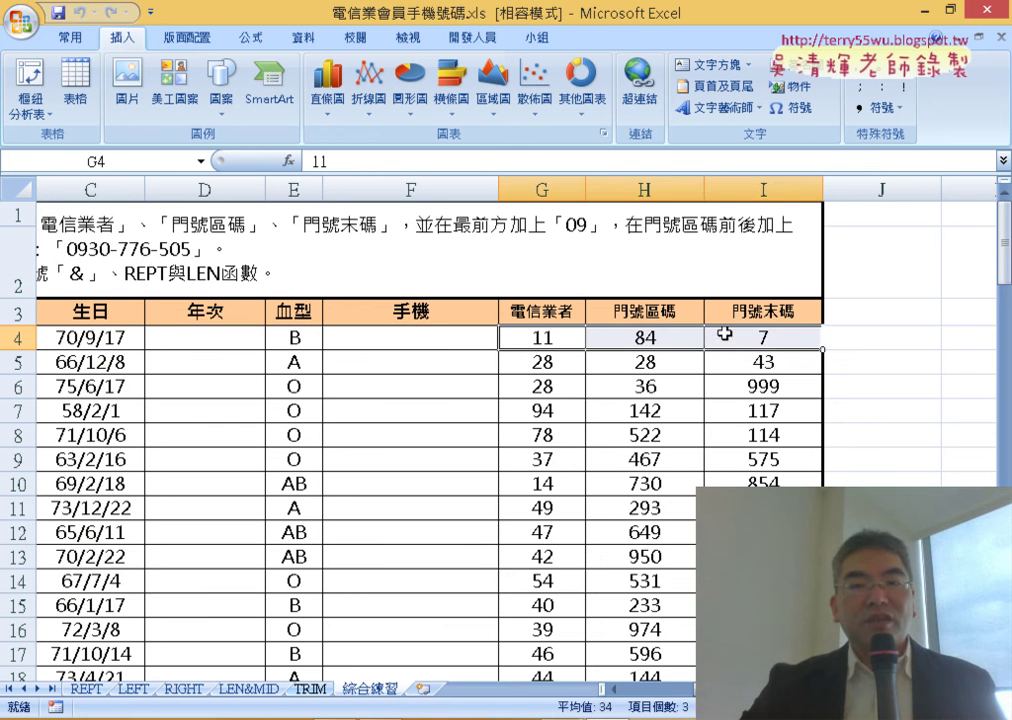
pyautogui.click(441, 340)
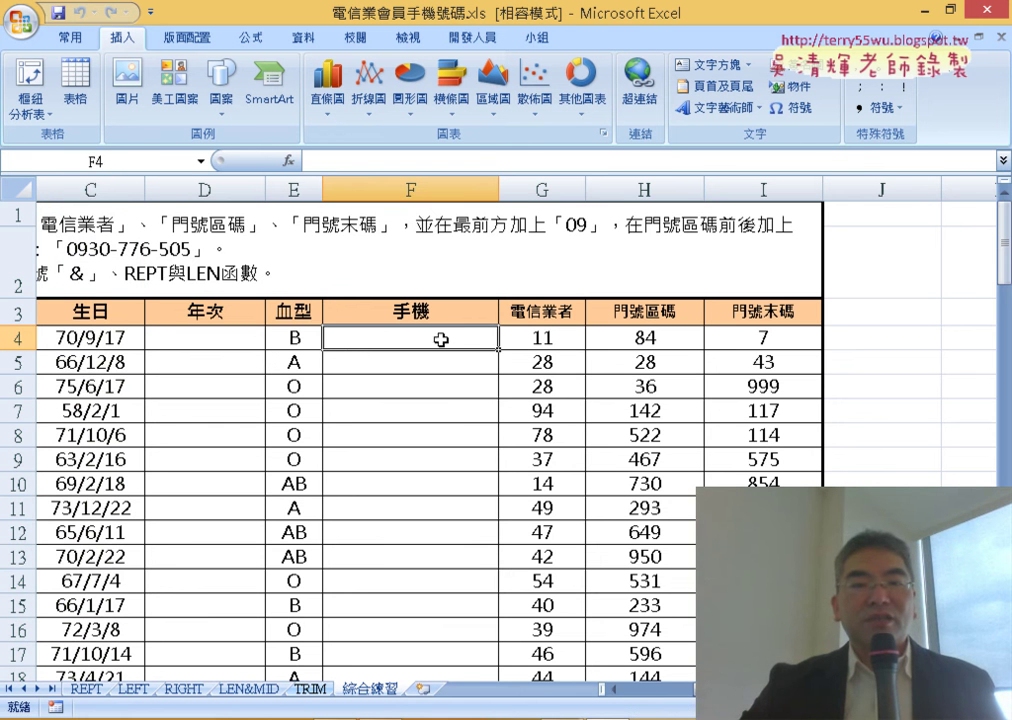
pyautogui.click(72, 188)
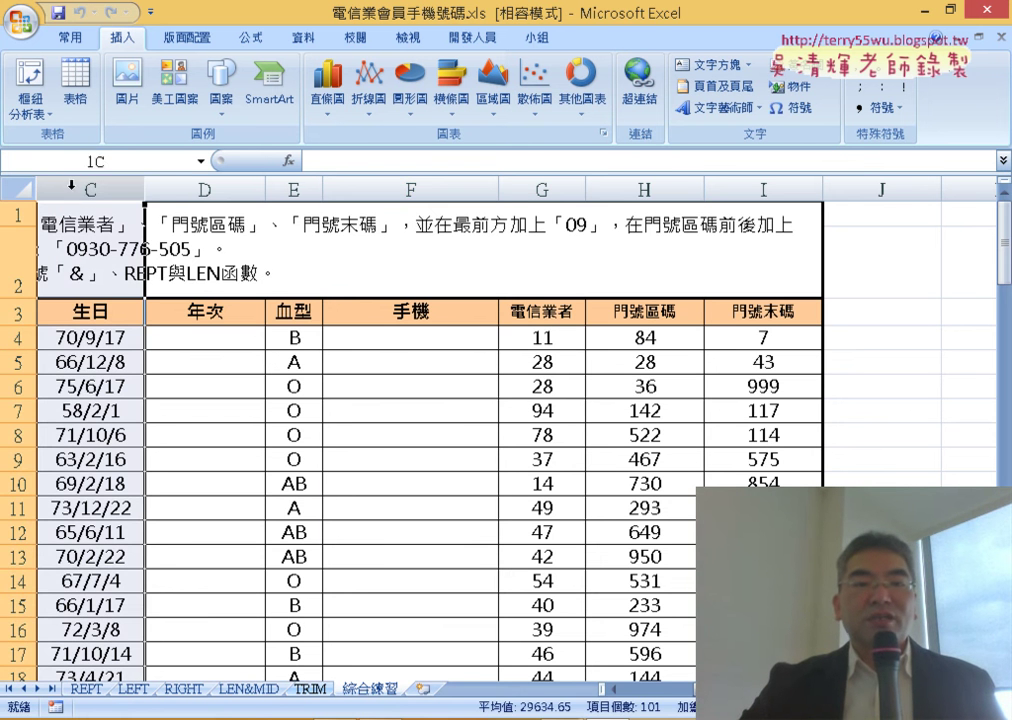
pyautogui.click(198, 342)
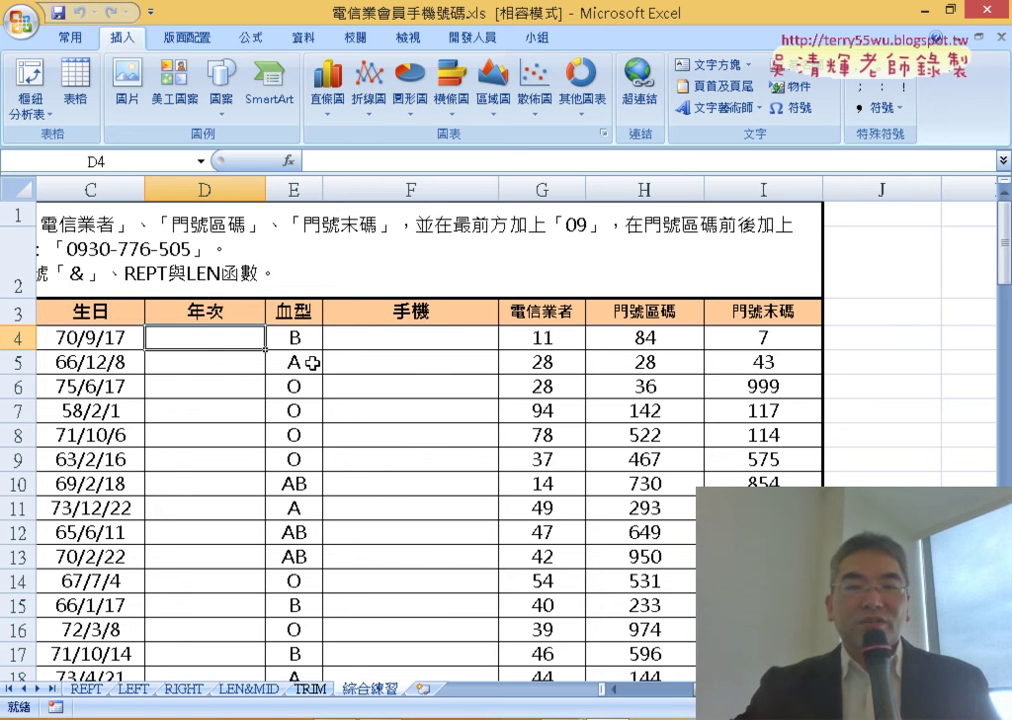
pyautogui.click(385, 339)
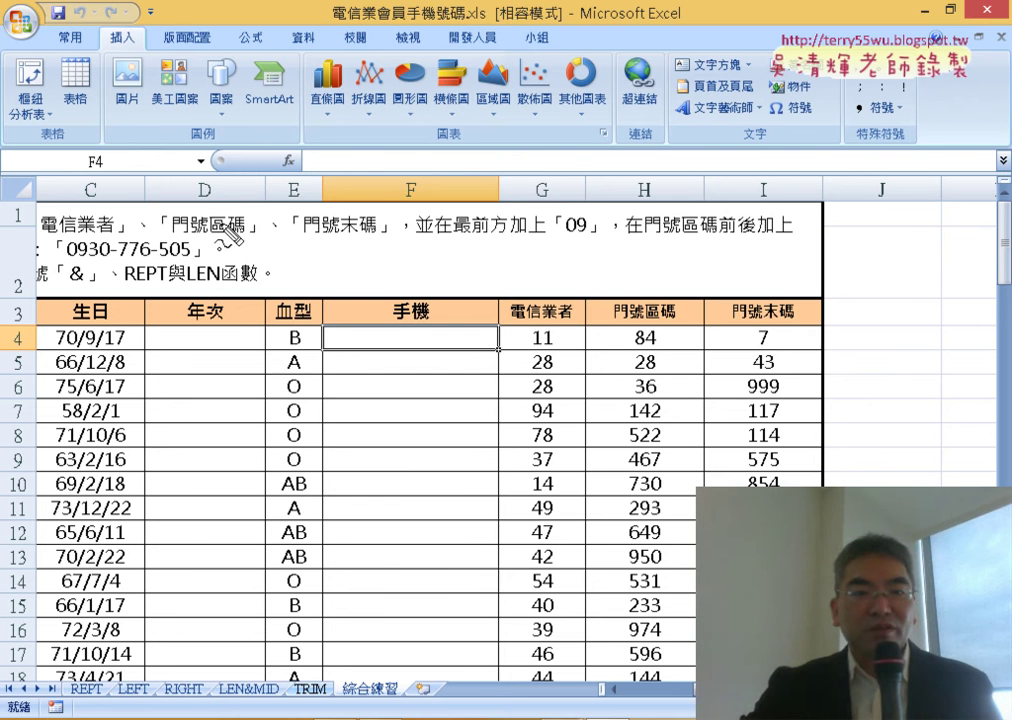
pyautogui.moveTo(208, 277); pyautogui.dragTo(220, 243)
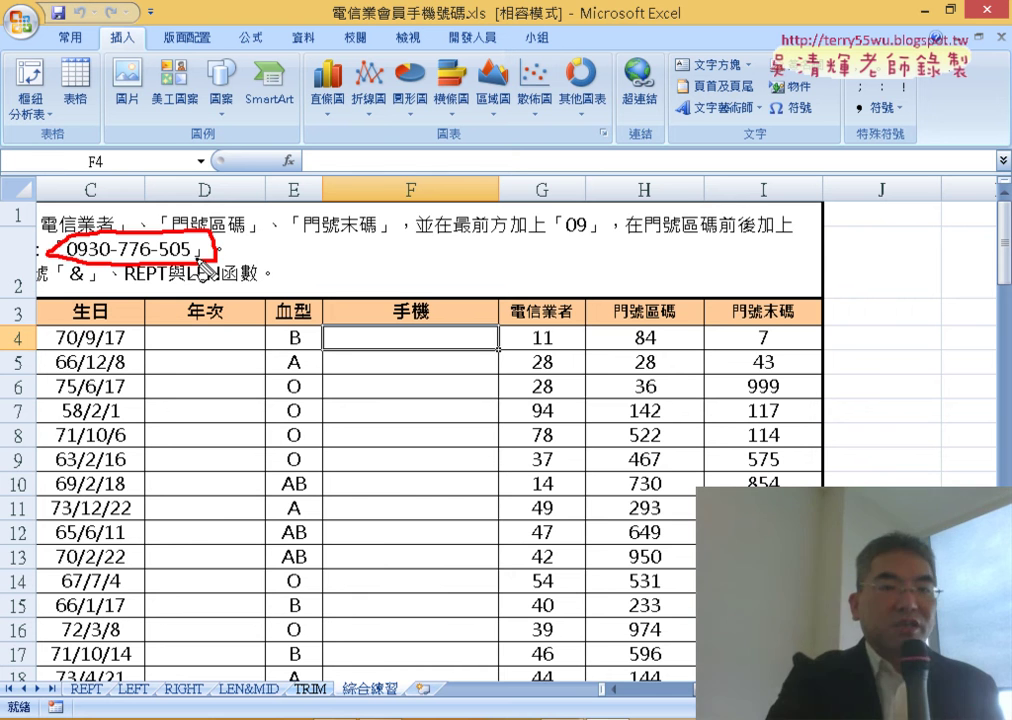
pyautogui.press('Escape')
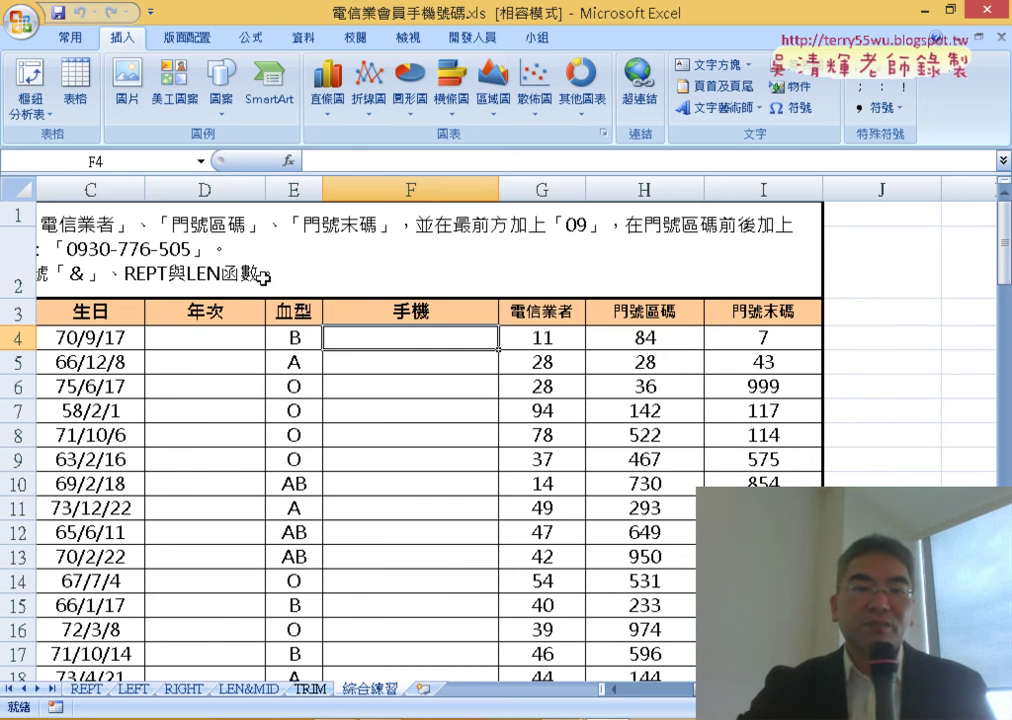
# Start cell F4's formula with ="09".
pyautogui.hscroll(-2, 486, 545)
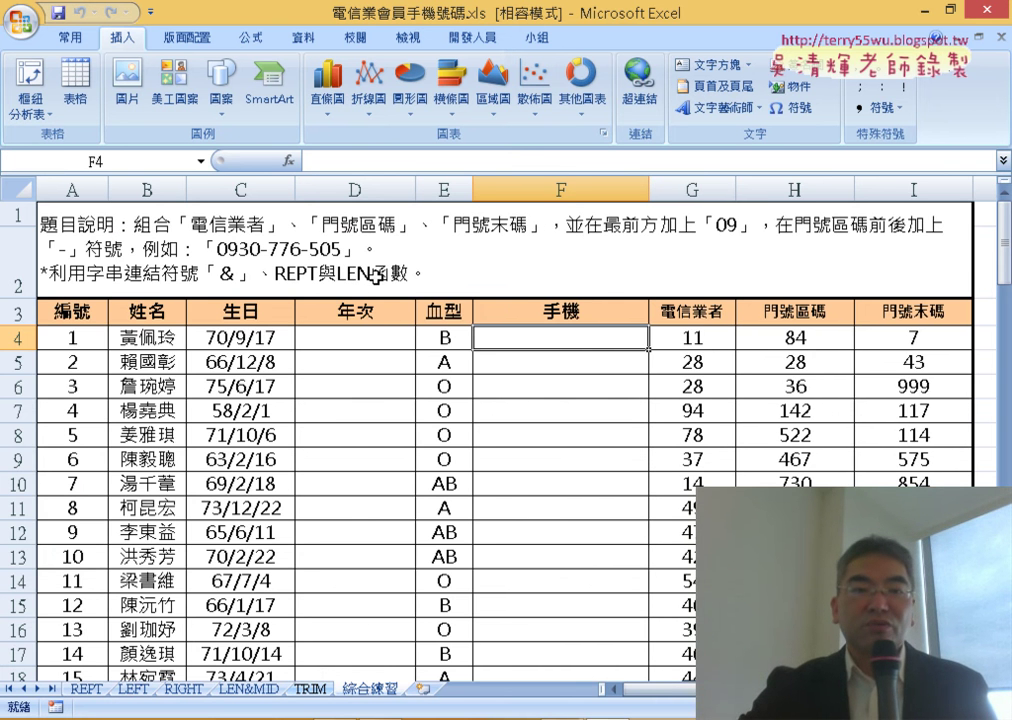
pyautogui.moveTo(684, 697); pyautogui.dragTo(692, 698)
pyautogui.click(357, 161)
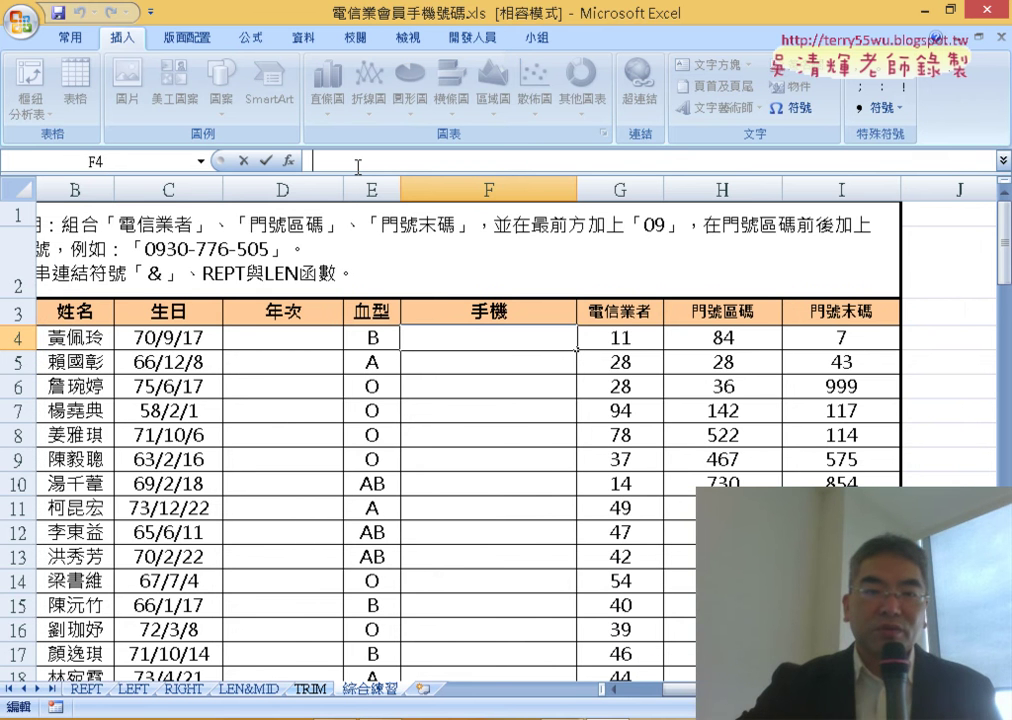
pyautogui.write('儿')
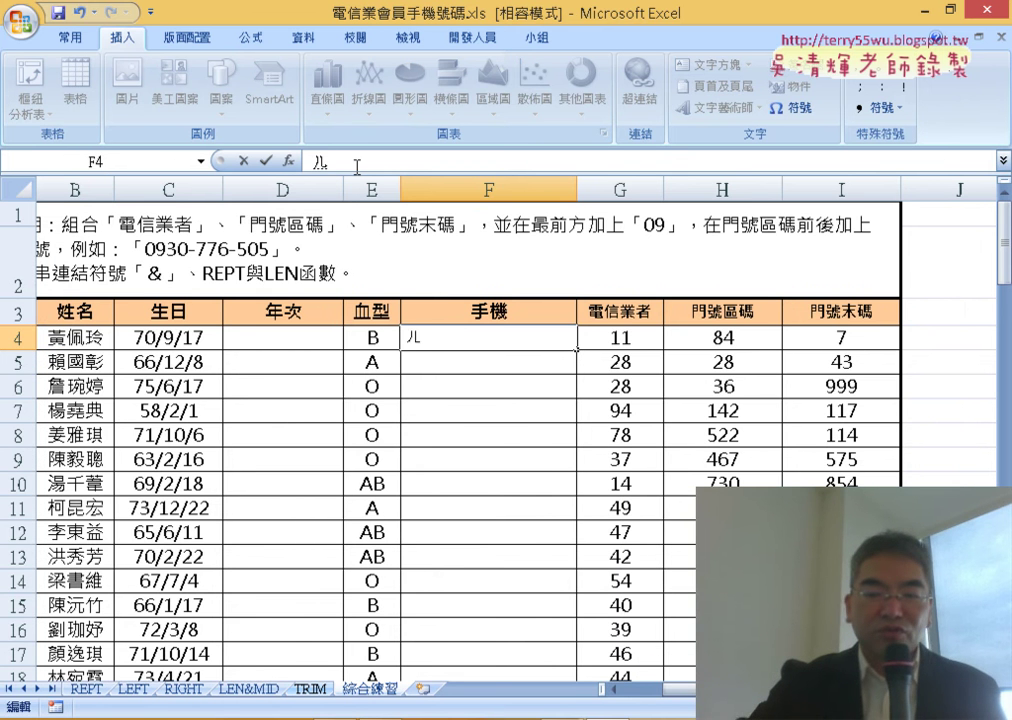
pyautogui.write('="')
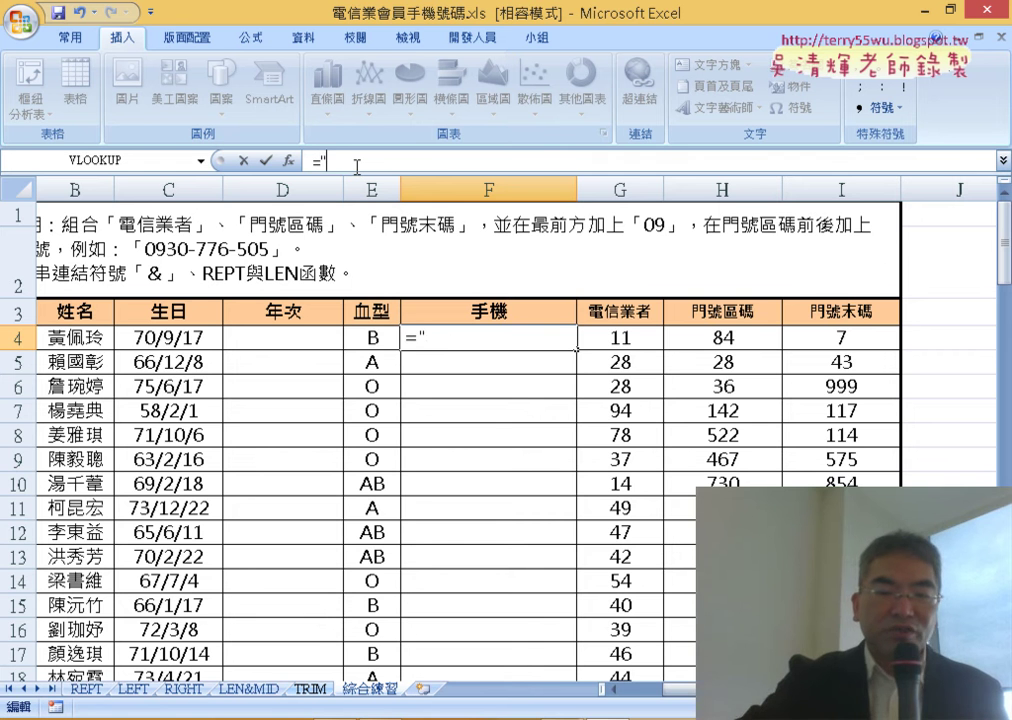
pyautogui.write('09')
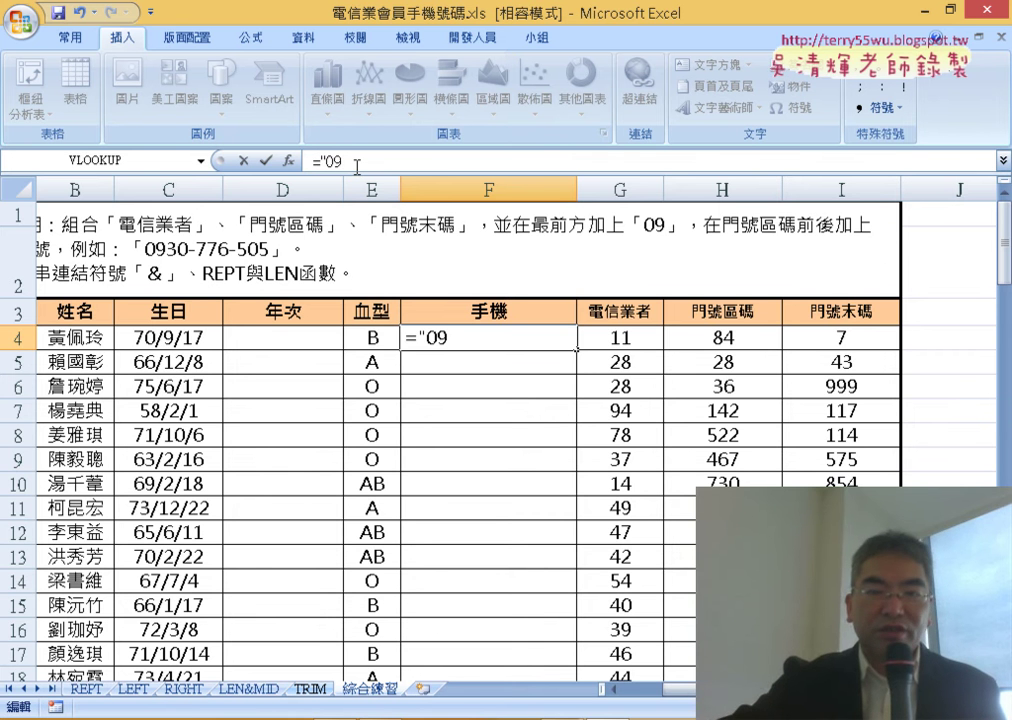
pyautogui.write('"')
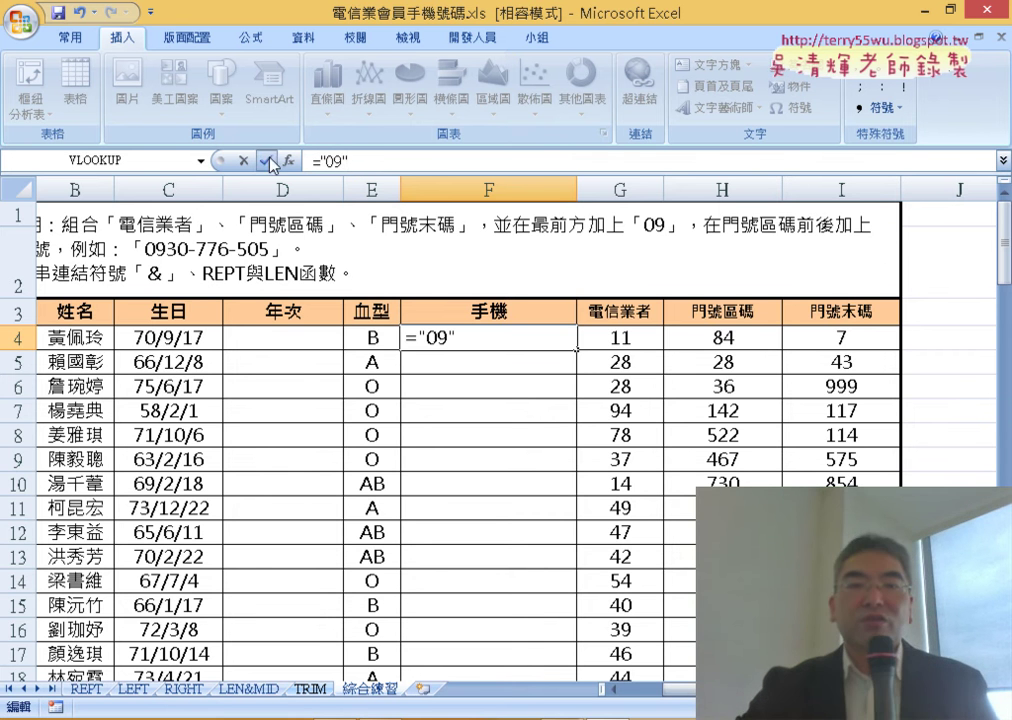
pyautogui.click(267, 166)
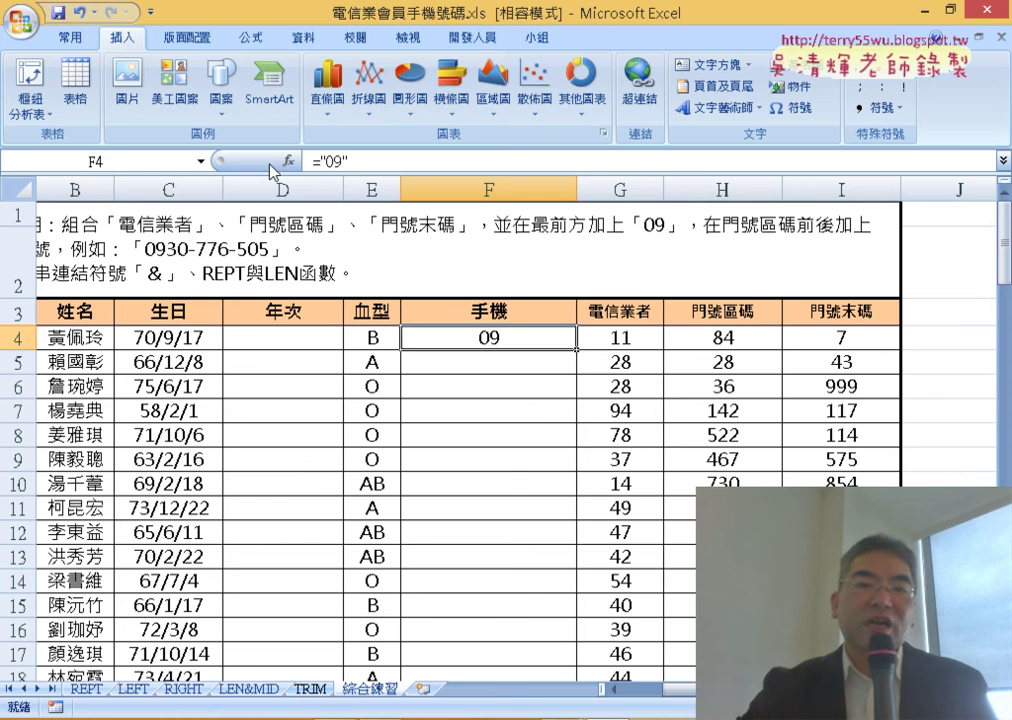
# Extend F4's formula to ="09"&G4&"-" so it shows 0911-.
pyautogui.click(404, 163)
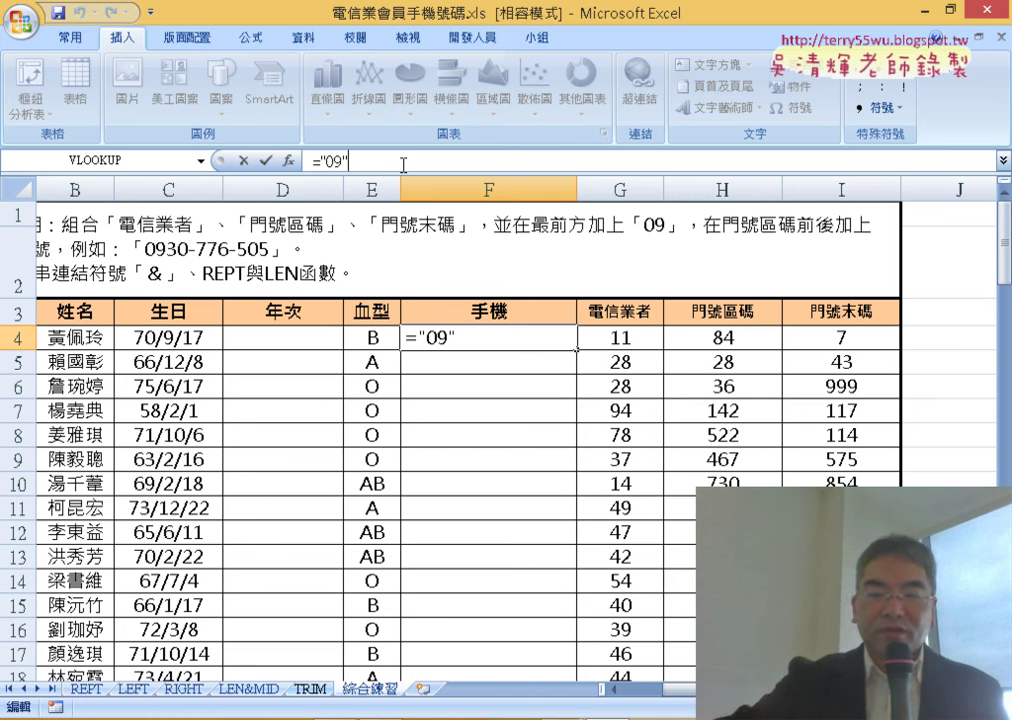
pyautogui.write('&')
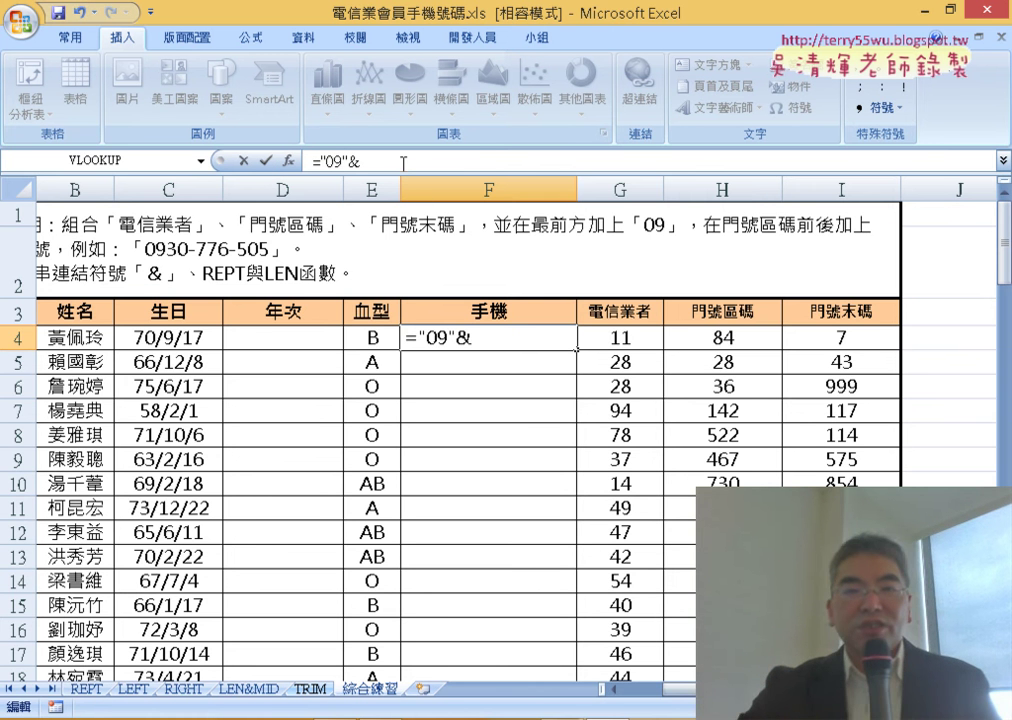
pyautogui.click(648, 342)
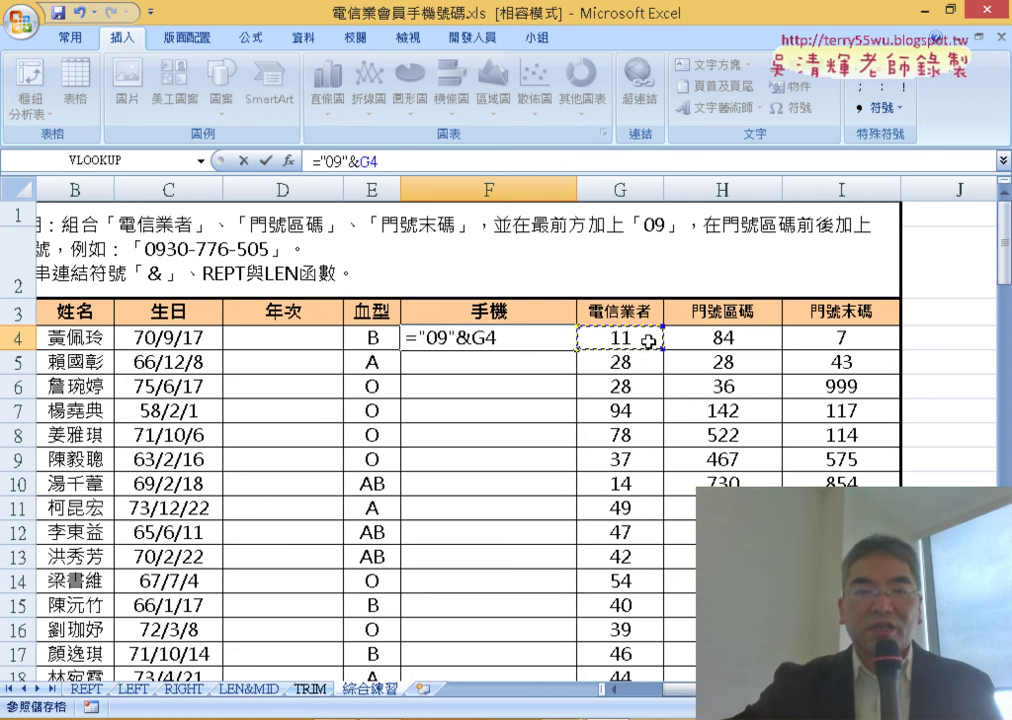
pyautogui.click(266, 161)
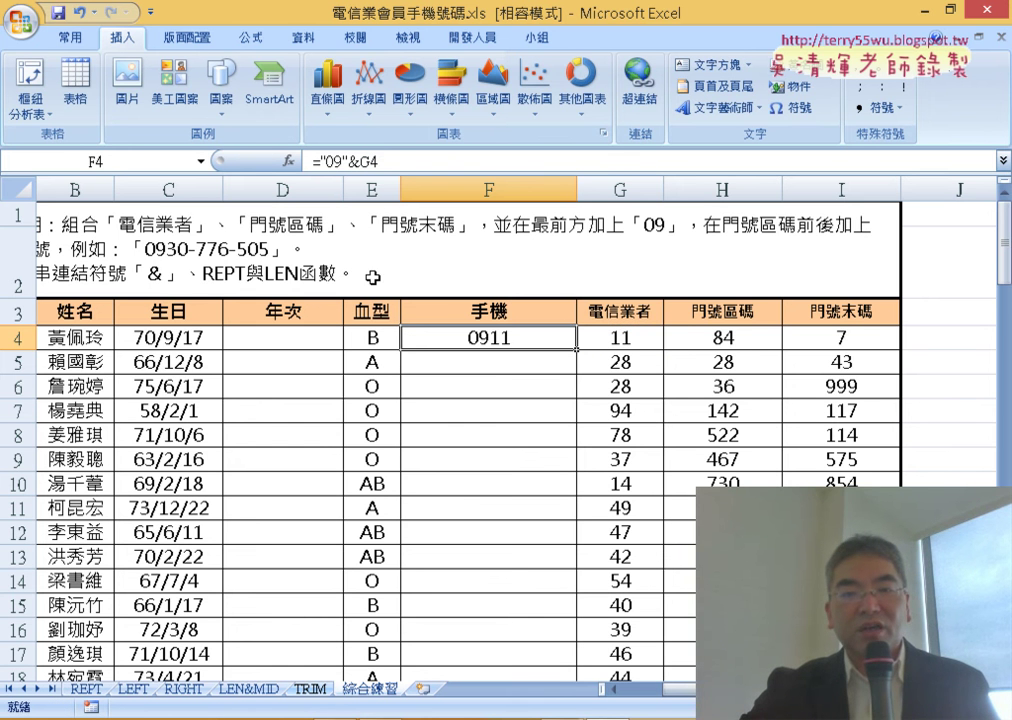
pyautogui.click(423, 164)
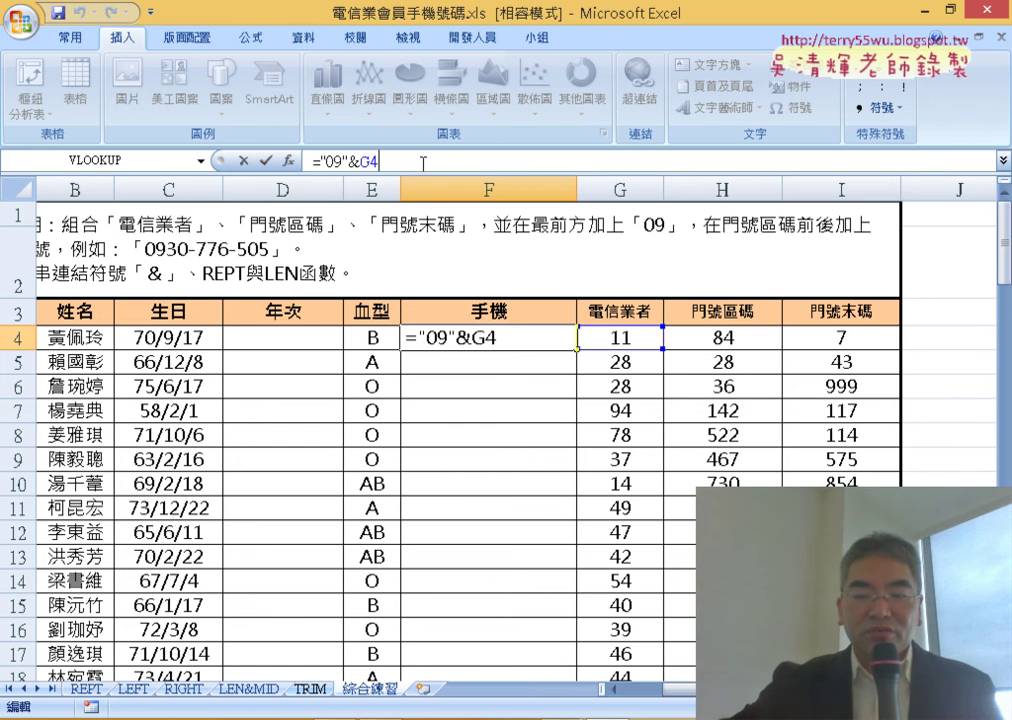
pyautogui.write('&')
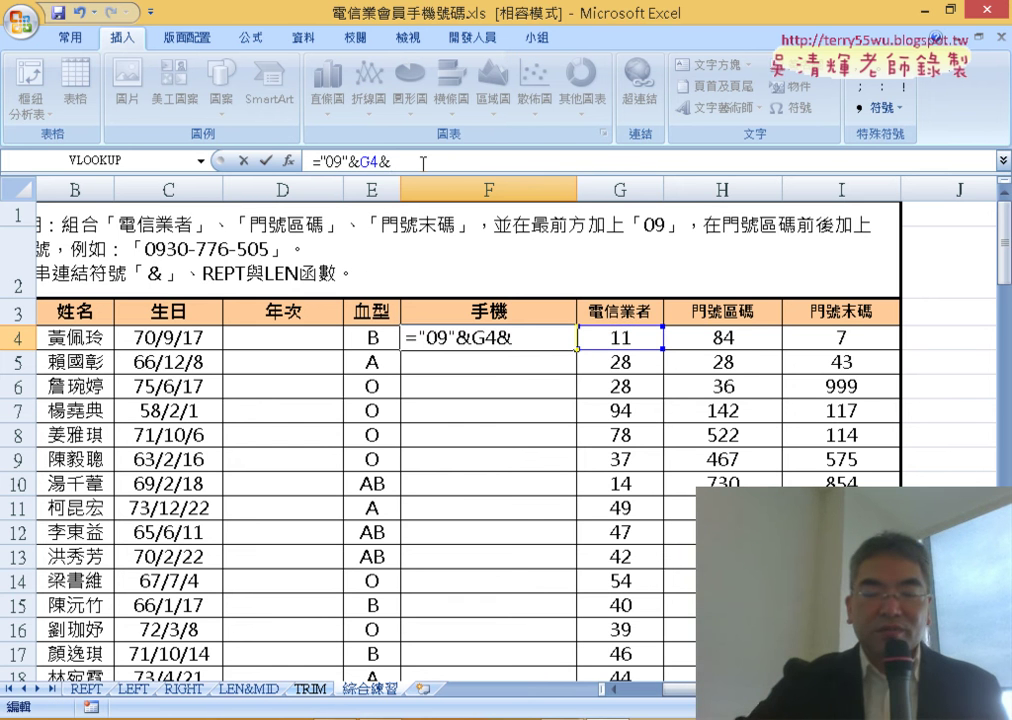
pyautogui.write('"')
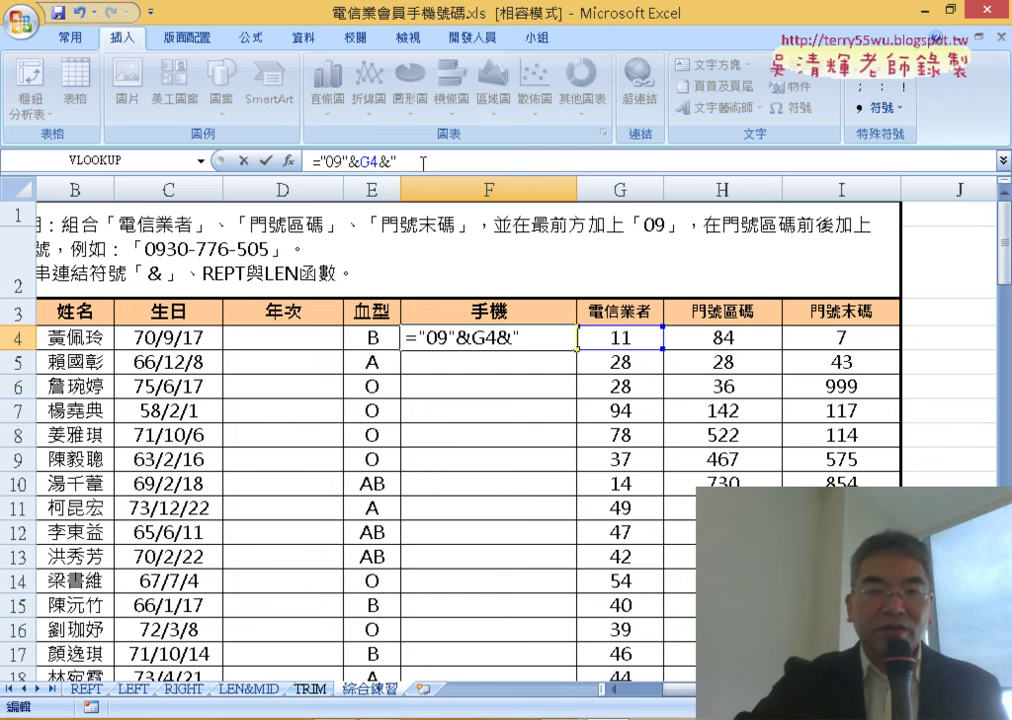
pyautogui.write('-"')
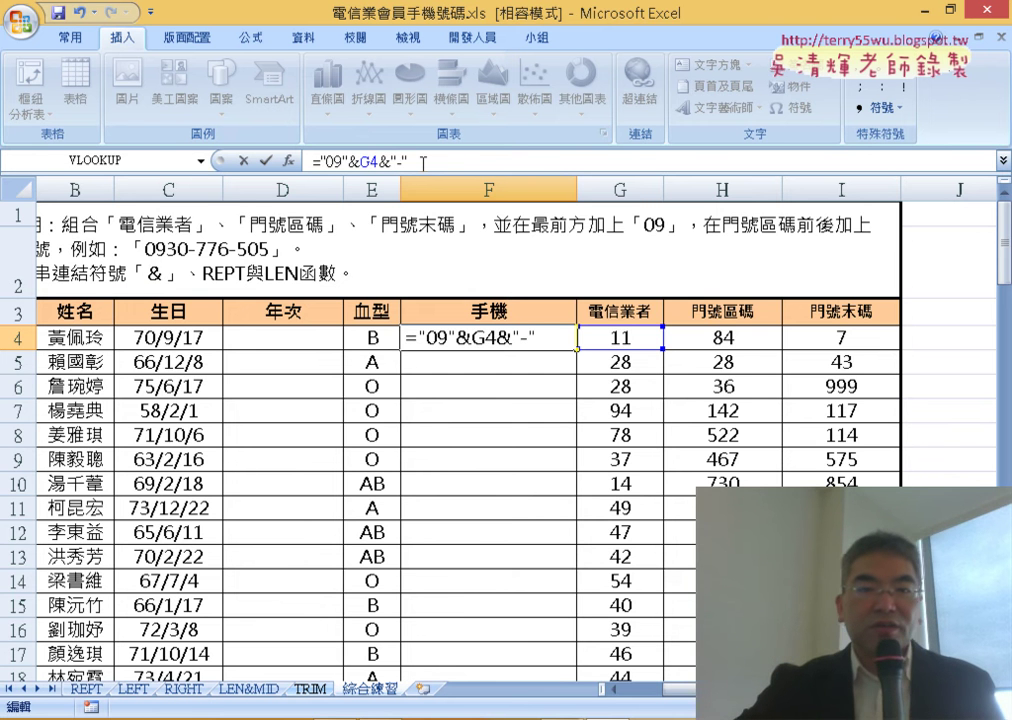
pyautogui.click(268, 164)
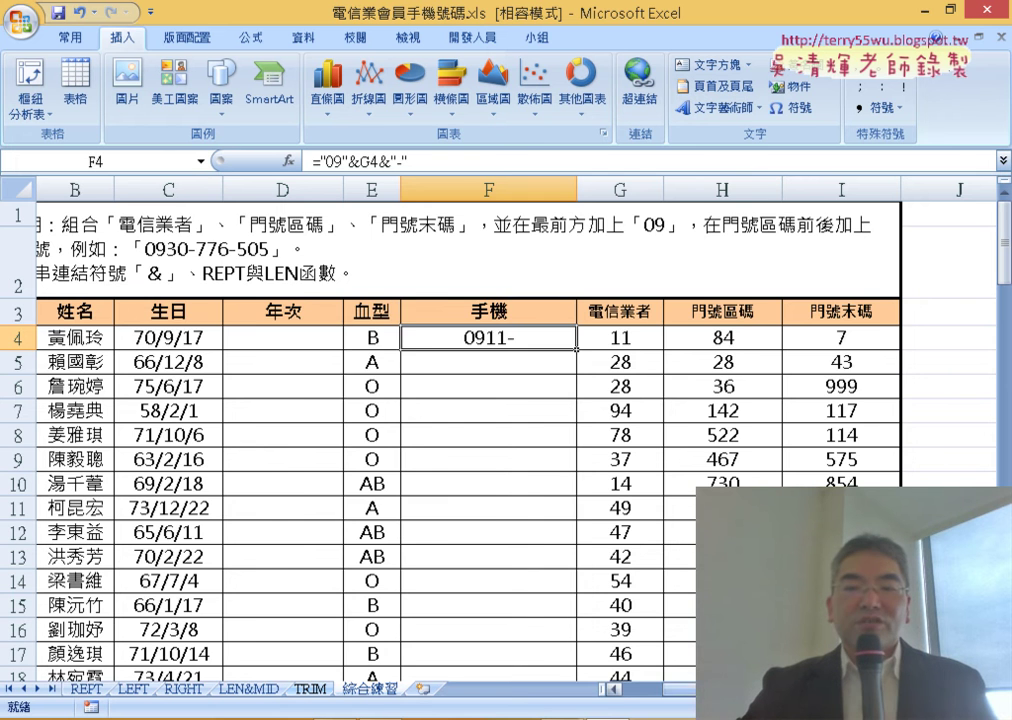
pyautogui.hscroll(1, 500, 450)
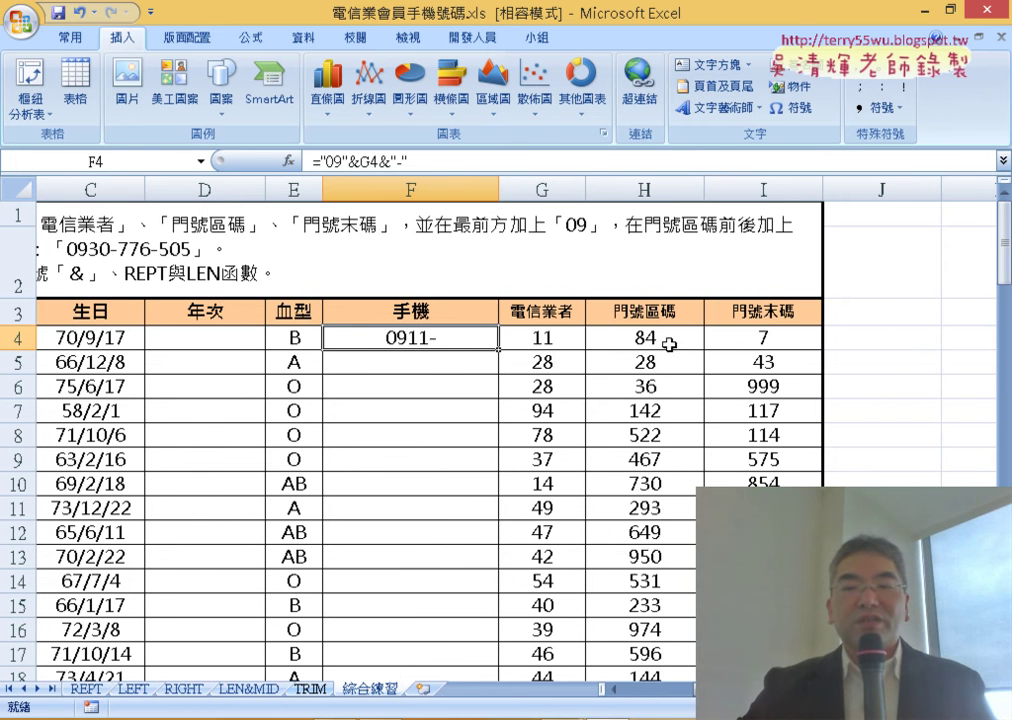
# Give H4:I4 the custom number format 000 so they show 084 and 007.
pyautogui.moveTo(651, 339)
pyautogui.mouseDown()
pyautogui.moveTo(770, 343)
pyautogui.moveTo(757, 337)
pyautogui.mouseUp()
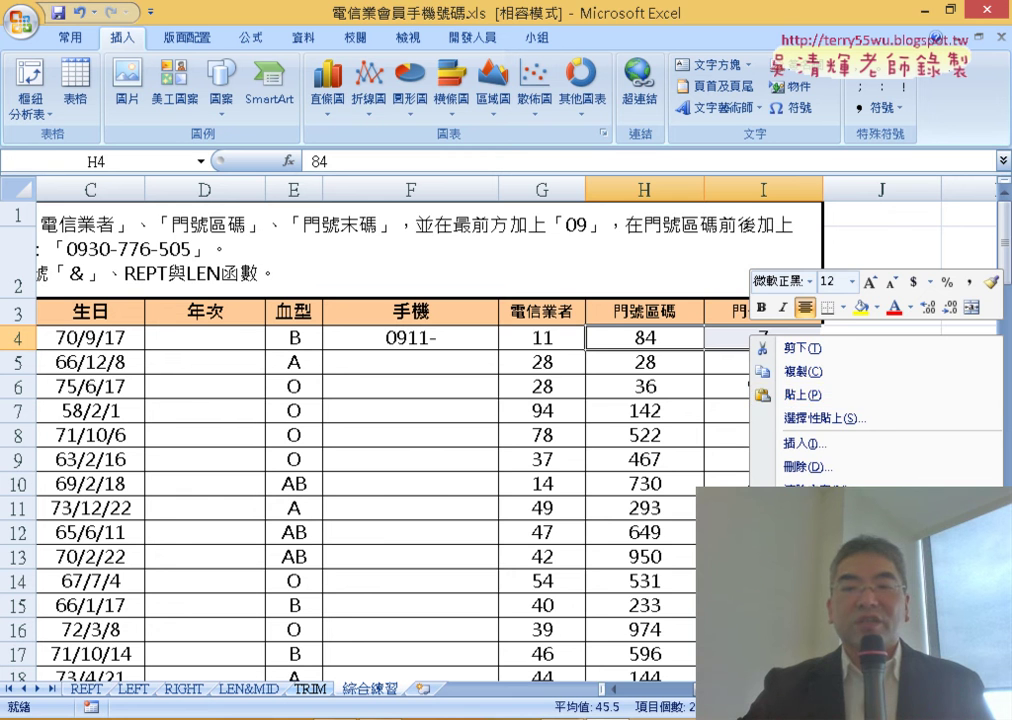
pyautogui.click(822, 608)
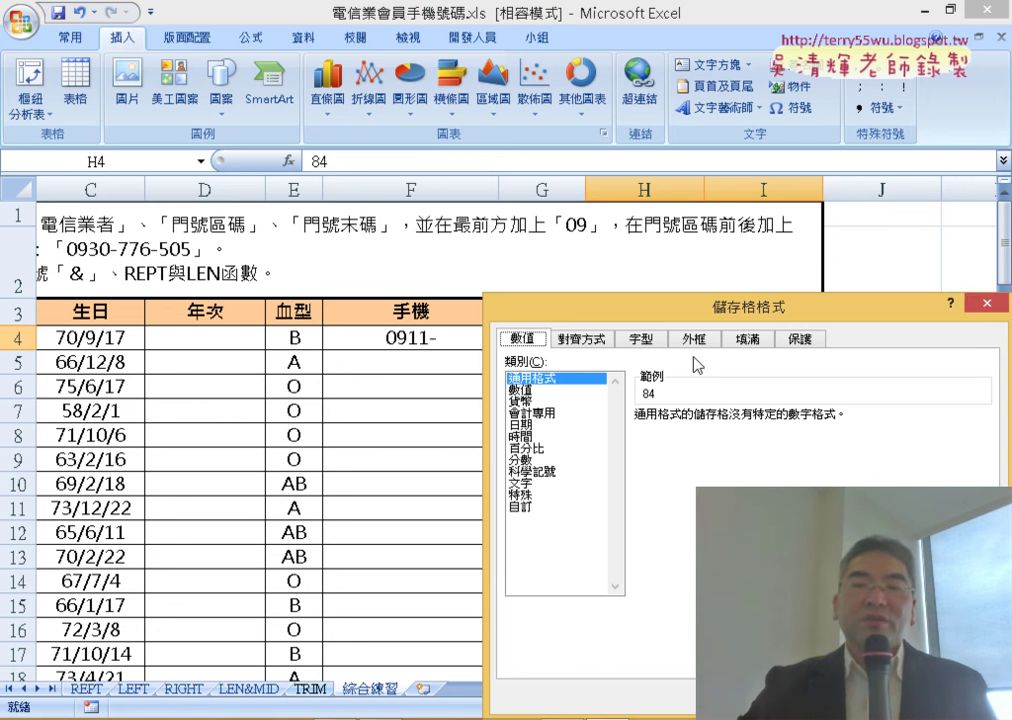
pyautogui.moveTo(700, 306); pyautogui.dragTo(382, 100)
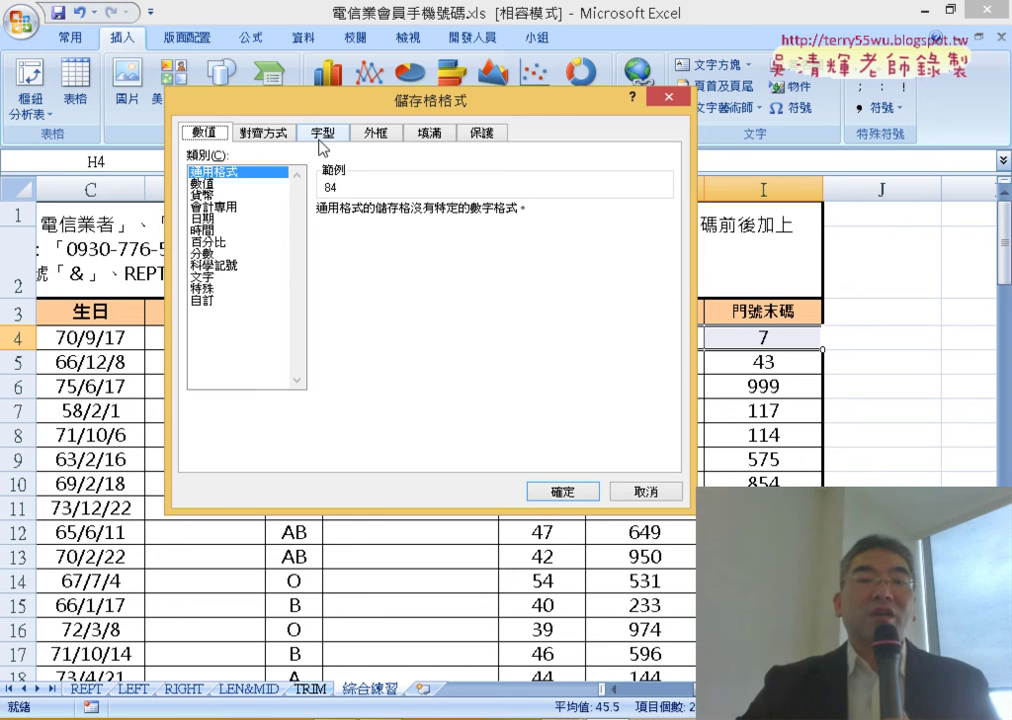
pyautogui.click(211, 302)
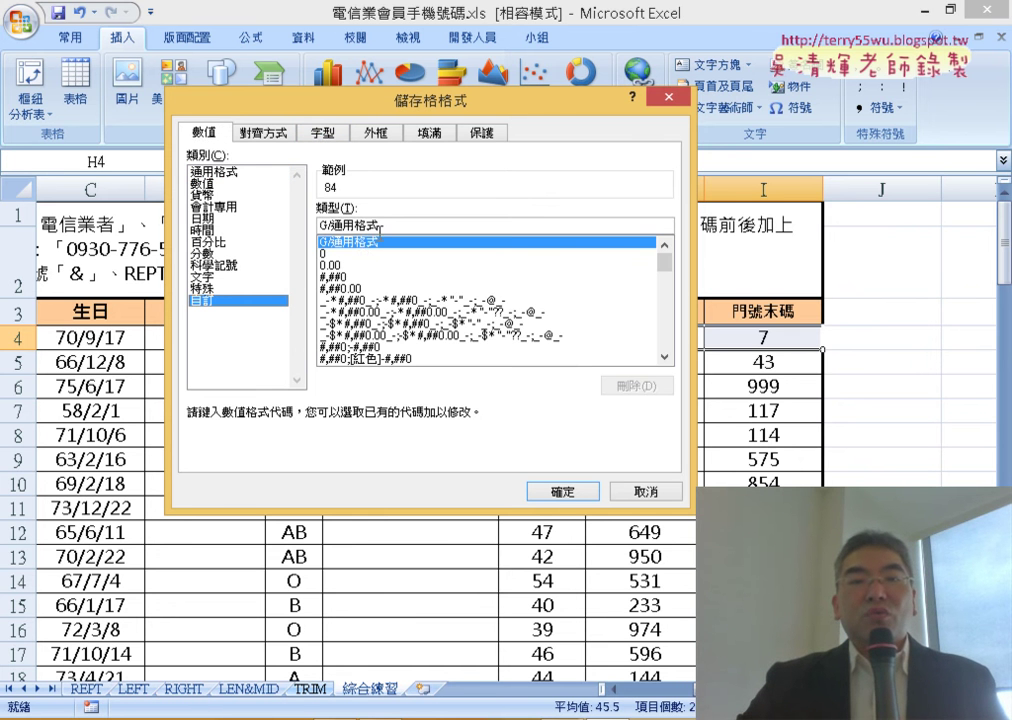
pyautogui.moveTo(380, 232); pyautogui.dragTo(310, 226)
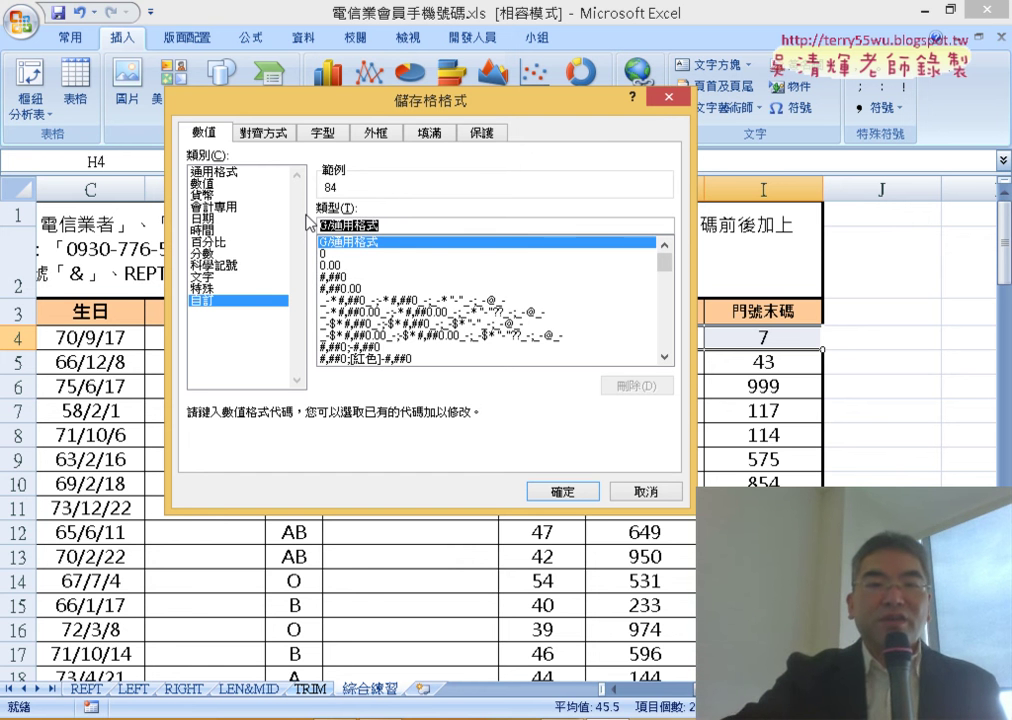
pyautogui.write('000')
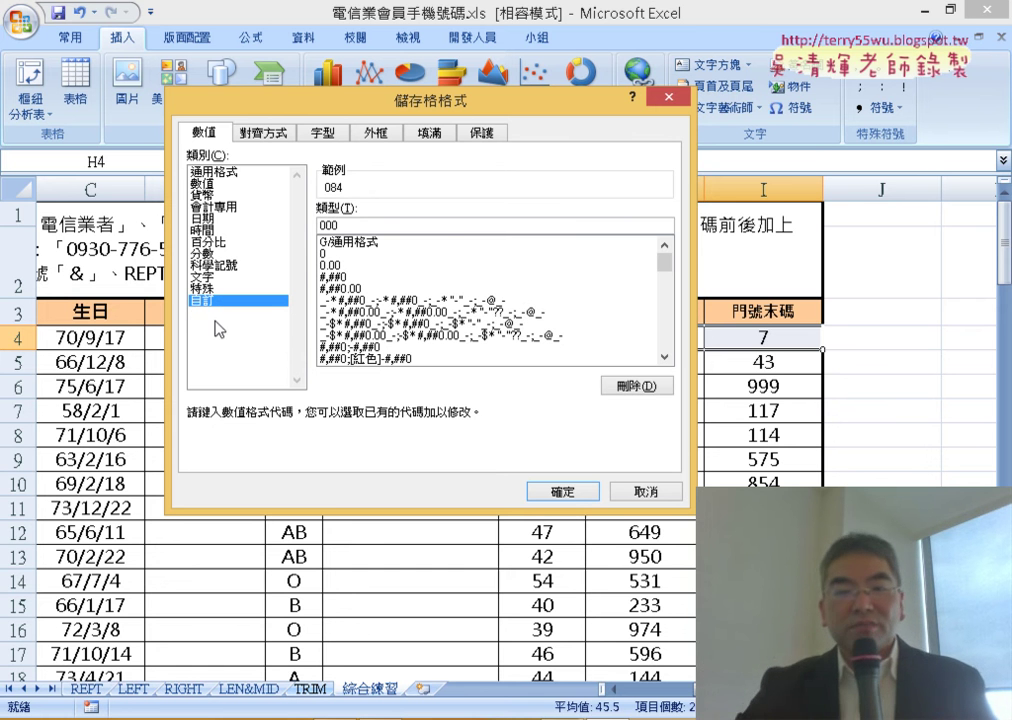
pyautogui.click(576, 494)
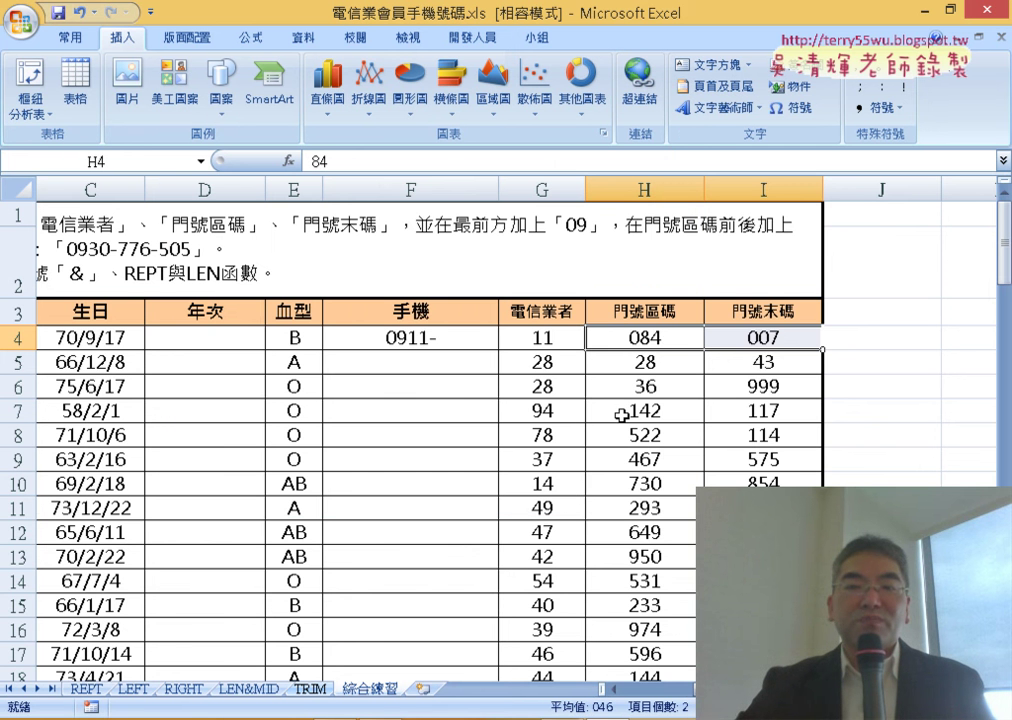
pyautogui.click(668, 338)
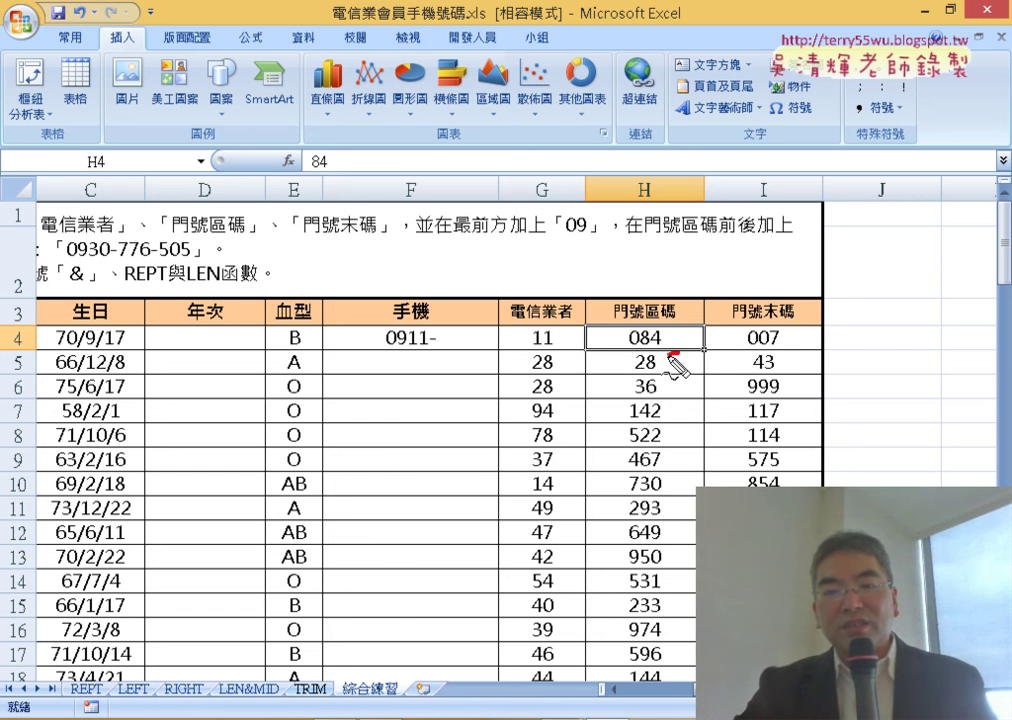
pyautogui.moveTo(668, 333); pyautogui.dragTo(671, 344)
pyautogui.moveTo(800, 320); pyautogui.dragTo(810, 332)
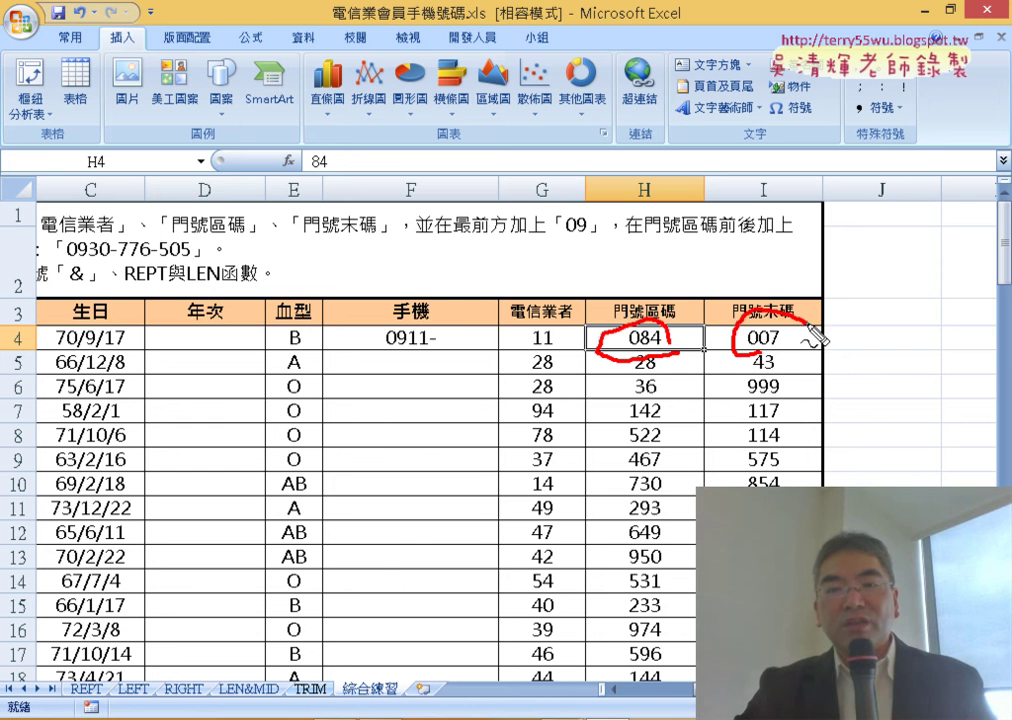
pyautogui.moveTo(640, 318)
pyautogui.mouseDown()
pyautogui.moveTo(447, 338)
pyautogui.moveTo(481, 334)
pyautogui.mouseUp()
pyautogui.moveTo(350, 138); pyautogui.dragTo(353, 198)
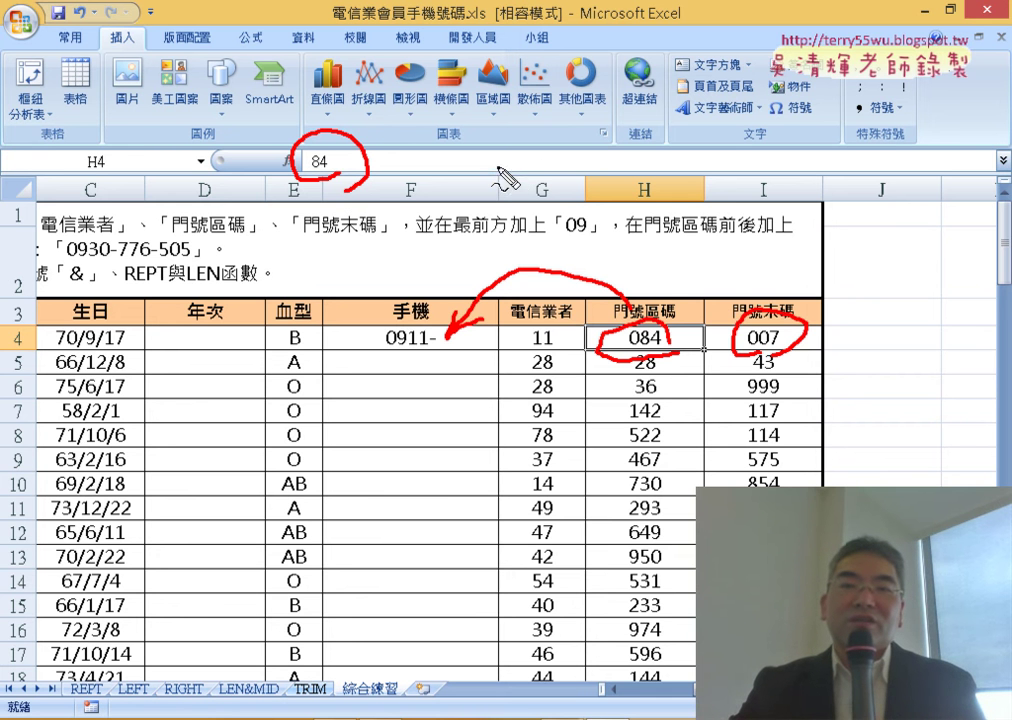
pyautogui.moveTo(490, 167); pyautogui.dragTo(541, 167)
pyautogui.moveTo(516, 167)
pyautogui.mouseDown()
pyautogui.moveTo(516, 211)
pyautogui.moveTo(563, 205)
pyautogui.moveTo(602, 224)
pyautogui.moveTo(578, 226)
pyautogui.mouseUp()
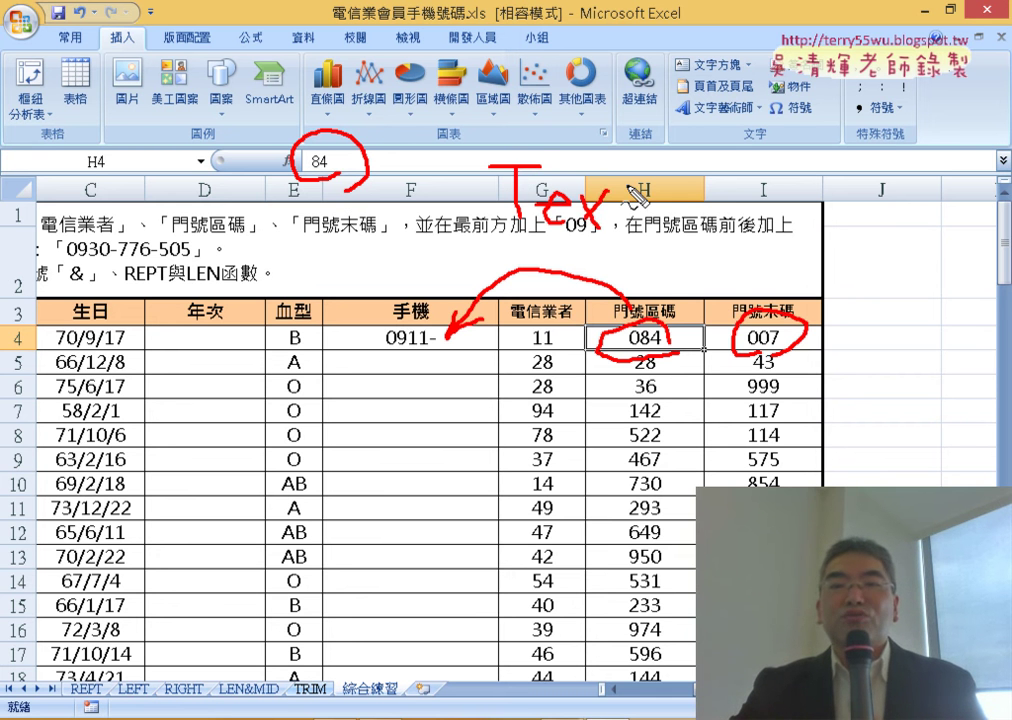
pyautogui.moveTo(611, 185)
pyautogui.mouseDown()
pyautogui.moveTo(691, 180)
pyautogui.moveTo(656, 232)
pyautogui.mouseUp()
pyautogui.moveTo(600, 262)
pyautogui.mouseDown()
pyautogui.moveTo(480, 70)
pyautogui.moveTo(662, 237)
pyautogui.mouseUp()
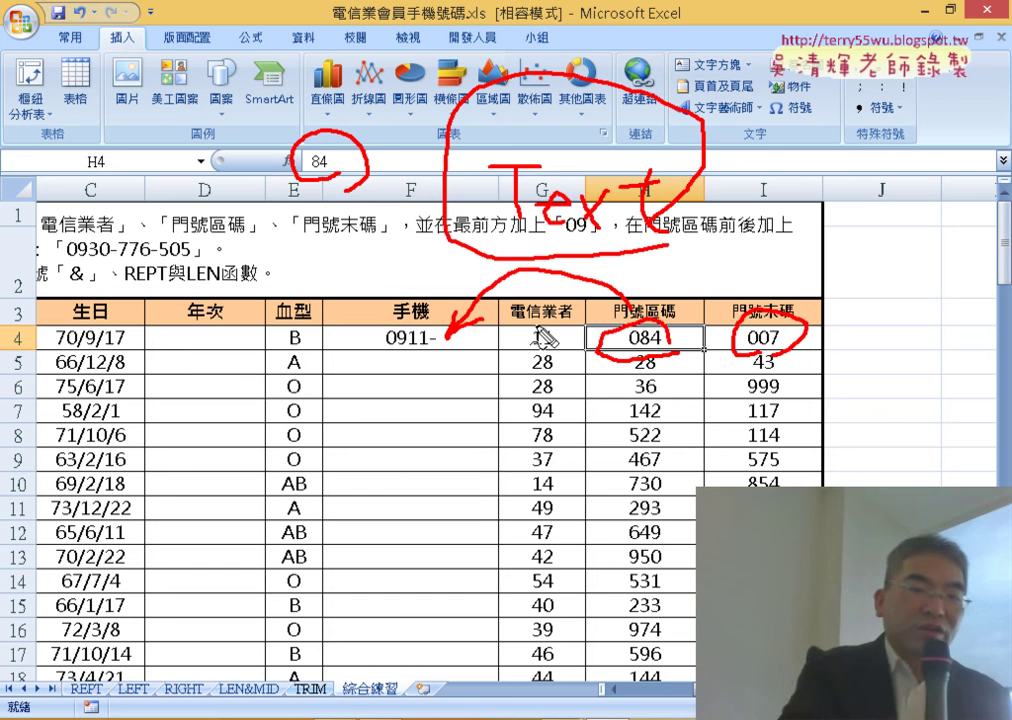
pyautogui.press('Escape')
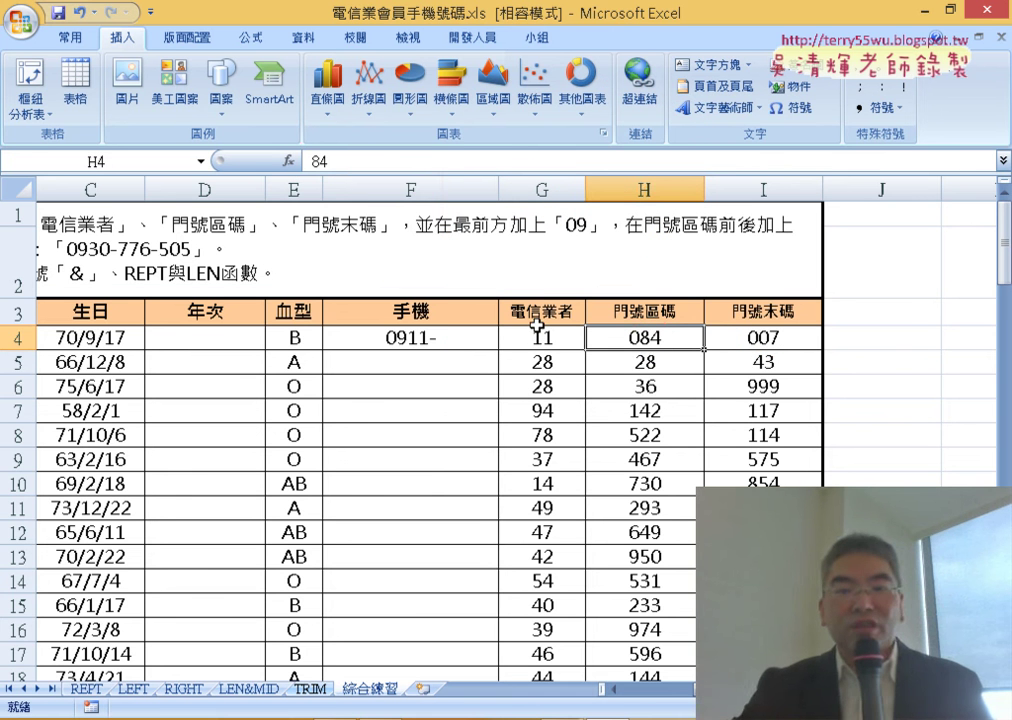
# Append &H4 to F4's formula, giving ="09"&G4&"-"&H4 and showing 0911-84.
pyautogui.click(455, 334)
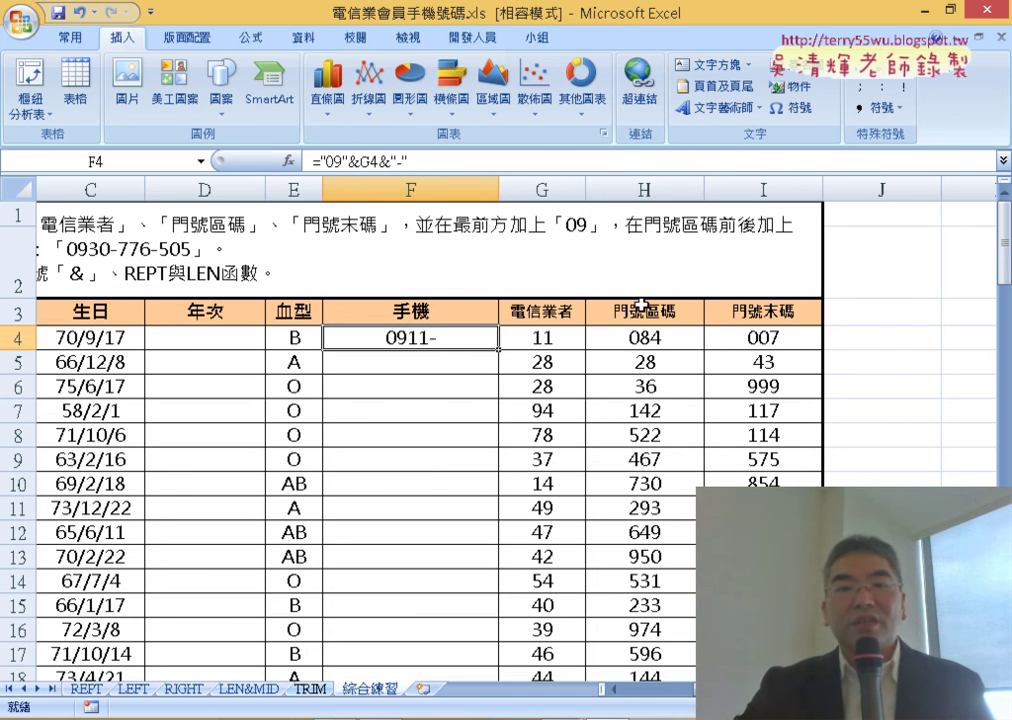
pyautogui.click(498, 162)
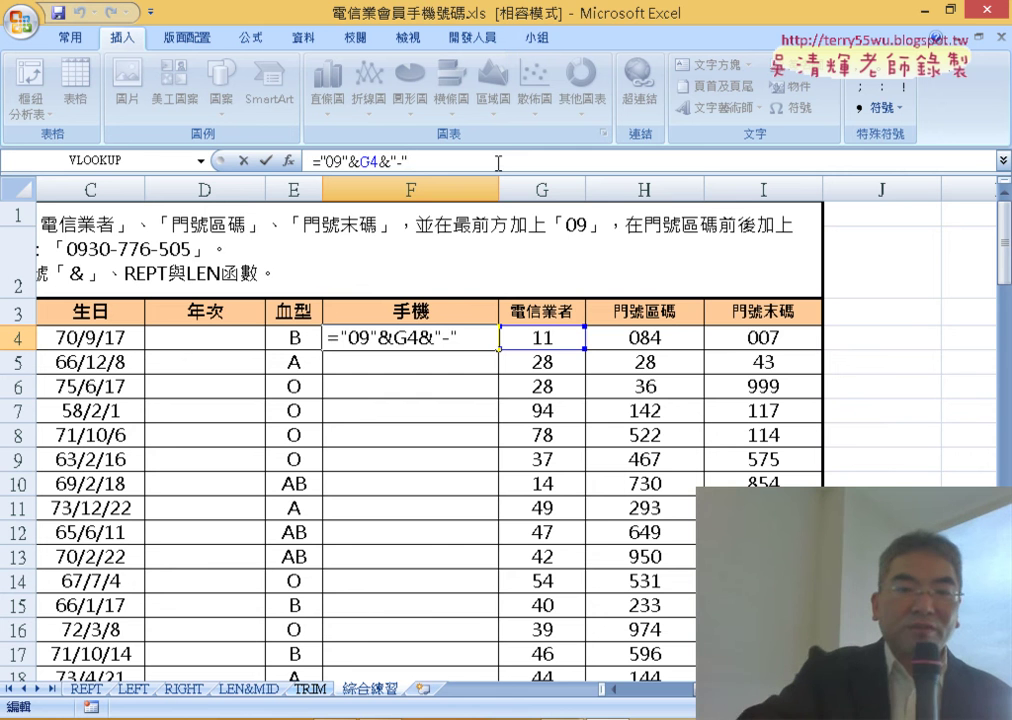
pyautogui.write('&')
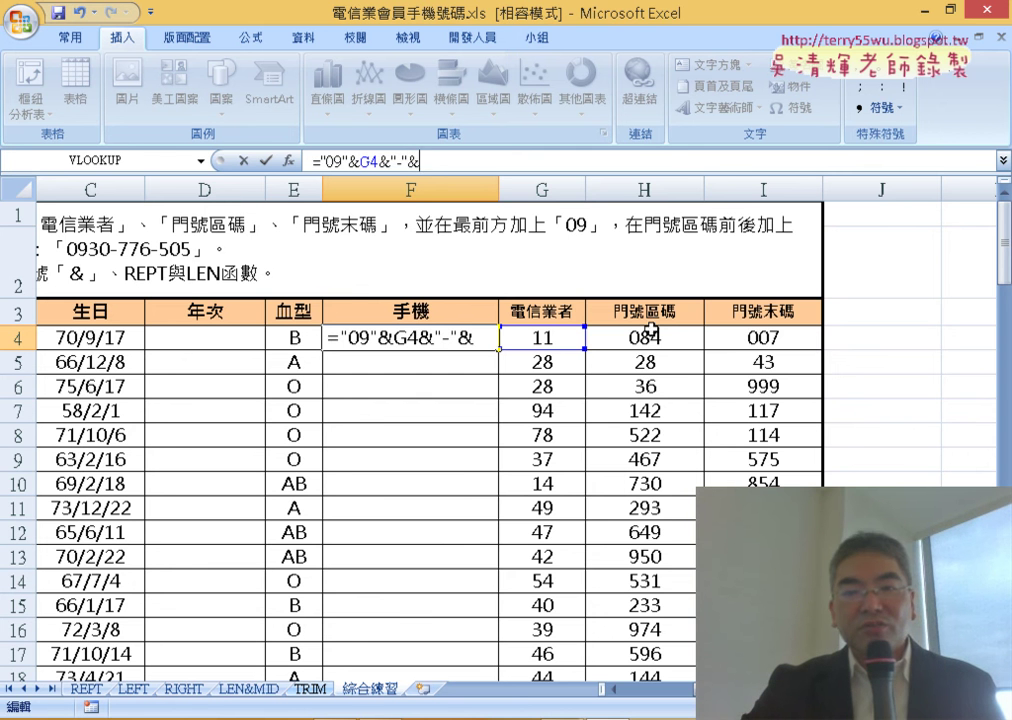
pyautogui.click(651, 330)
pyautogui.click(266, 160)
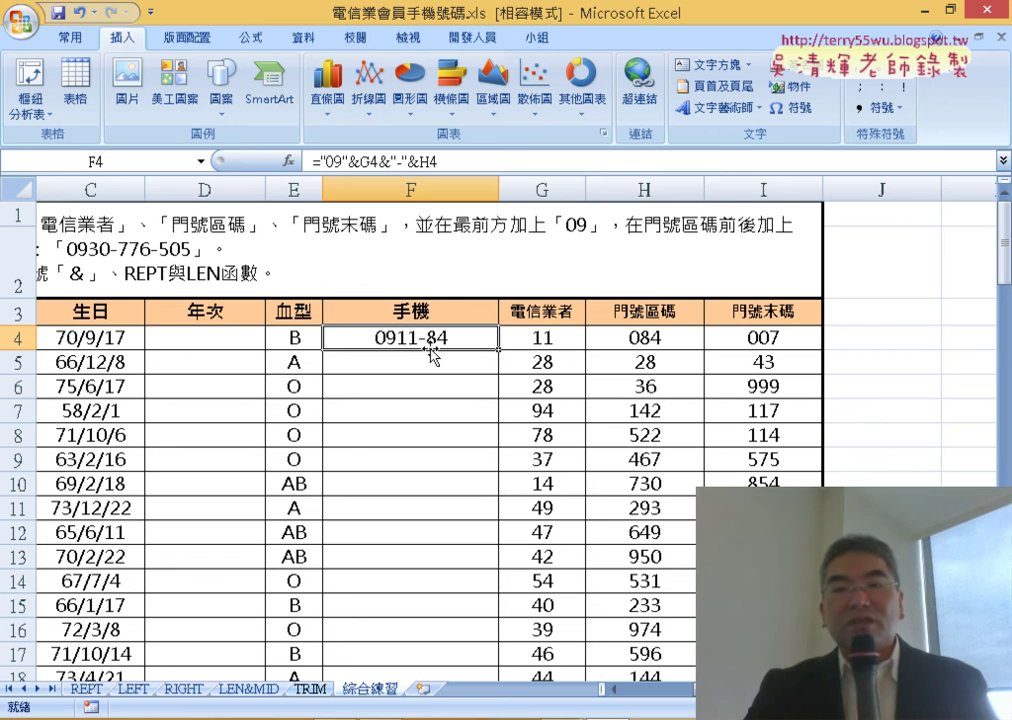
# Highlight the H4 reference in F4's formula, leaving the formula unchanged.
pyautogui.click(413, 158)
pyautogui.moveTo(420, 160); pyautogui.dragTo(469, 162)
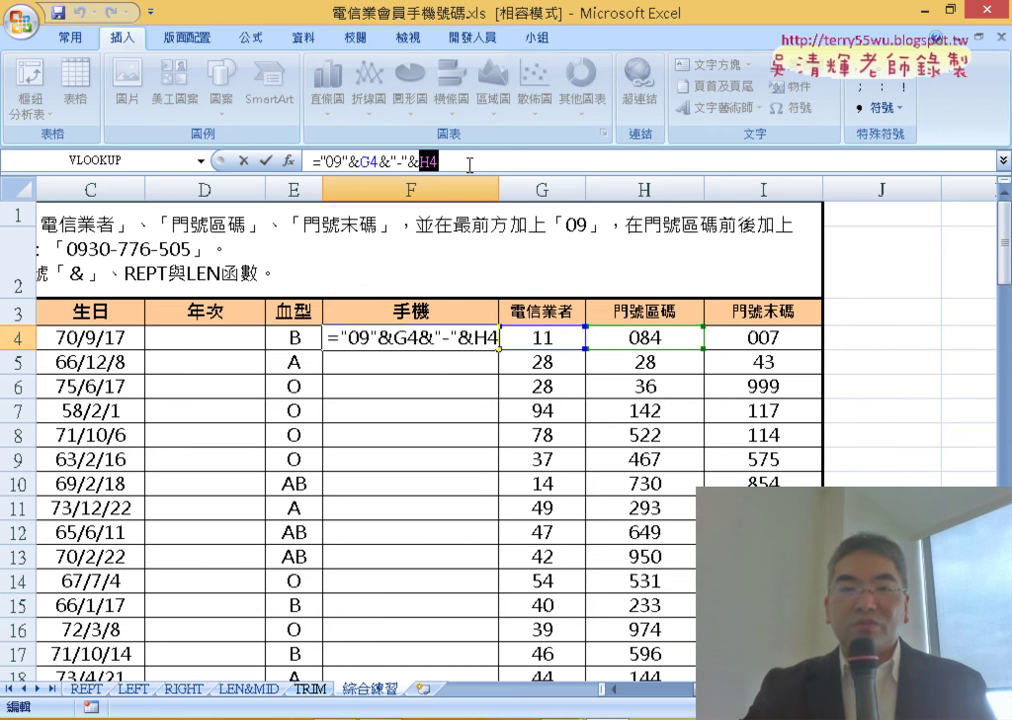
pyautogui.click(243, 160)
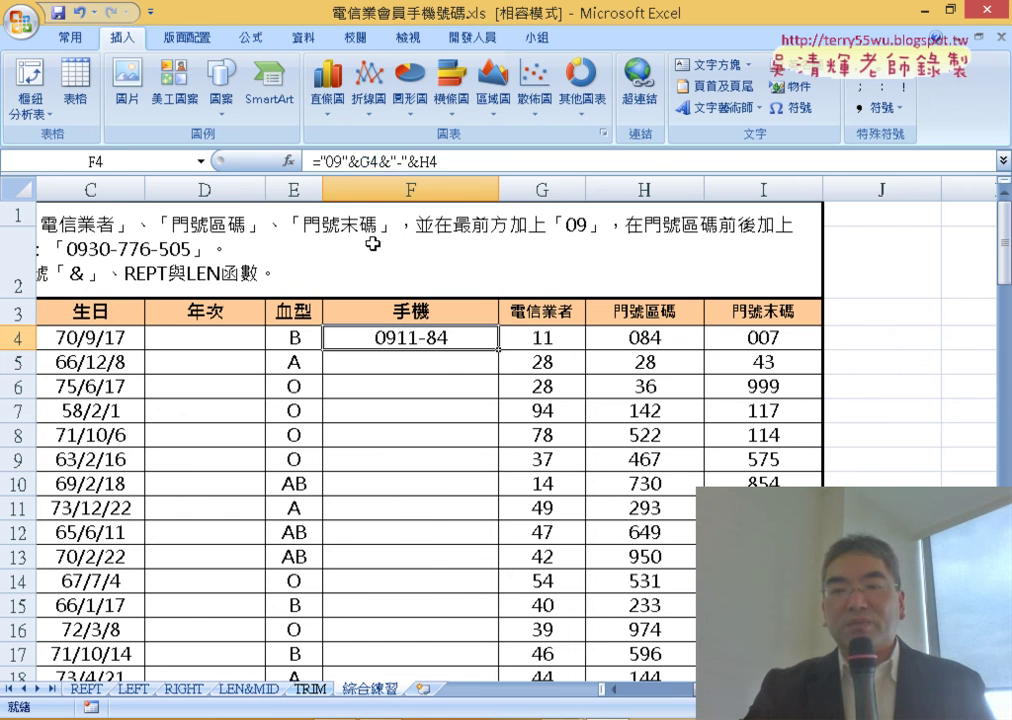
pyautogui.click(864, 342)
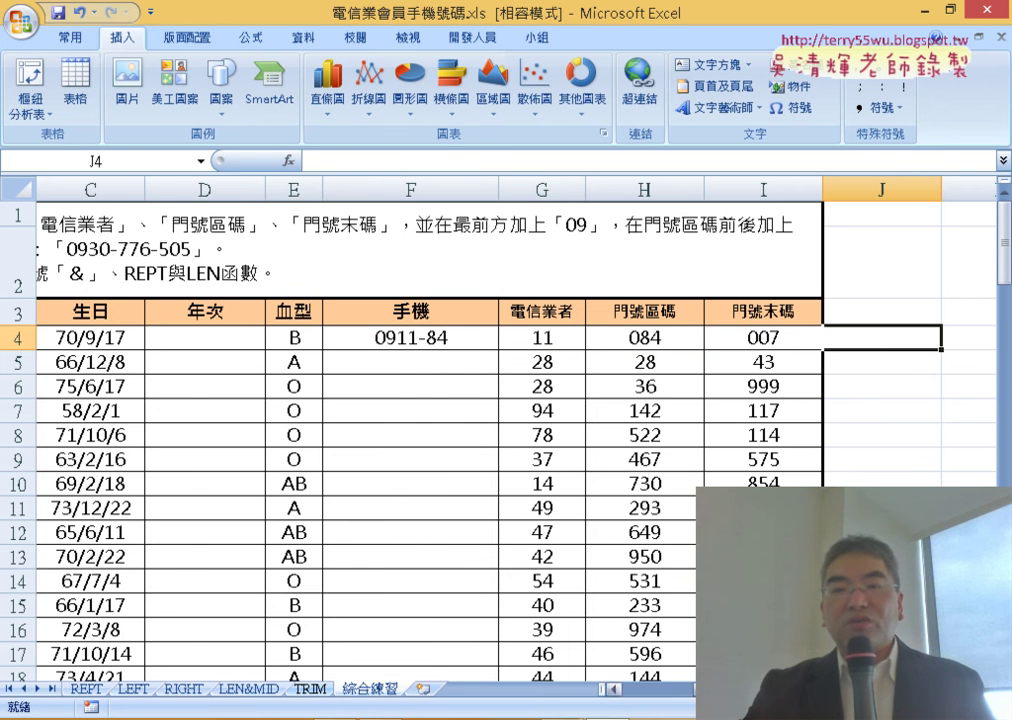
# Insert the TEXT function into J4 from the 文字 function category.
pyautogui.hscroll(2, 792, 456)
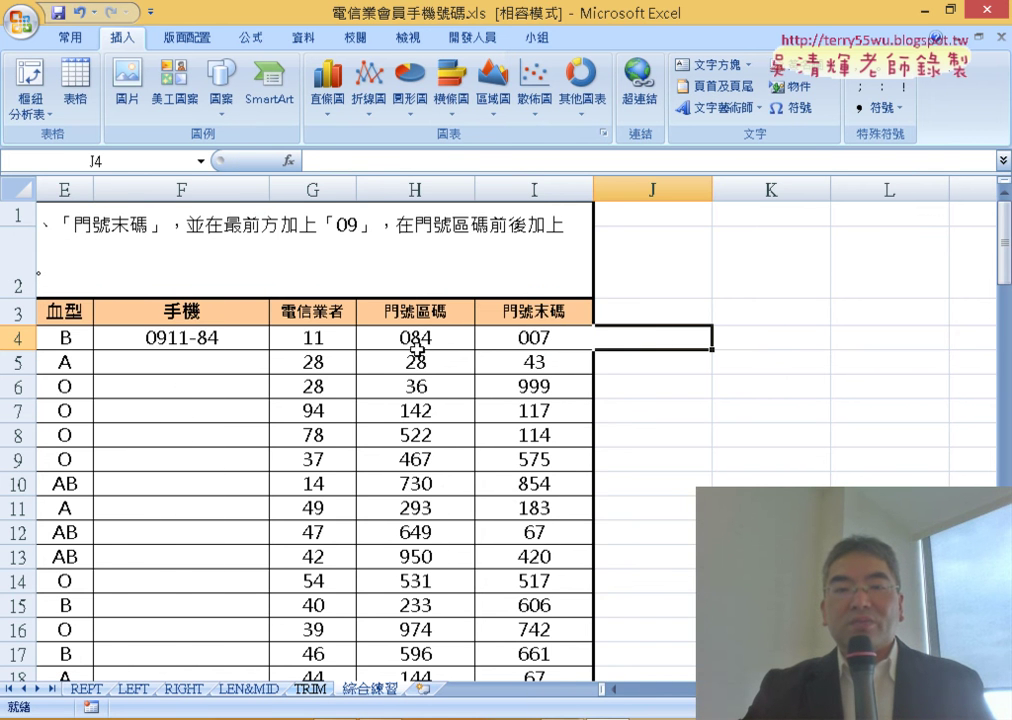
pyautogui.moveTo(416, 348); pyautogui.dragTo(520, 330)
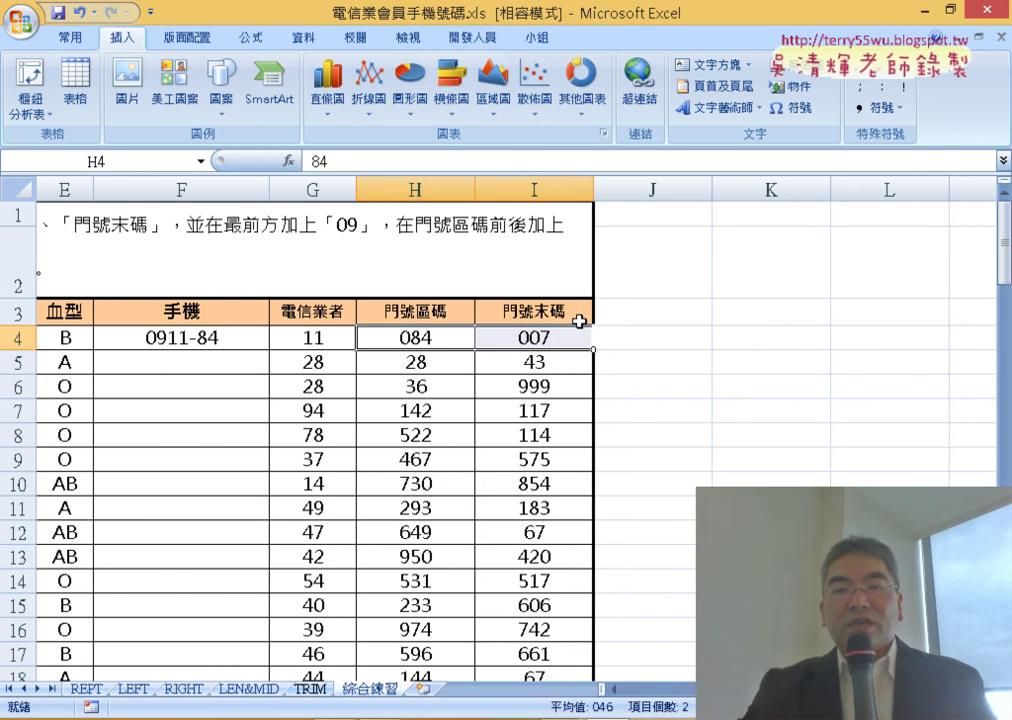
pyautogui.click(658, 343)
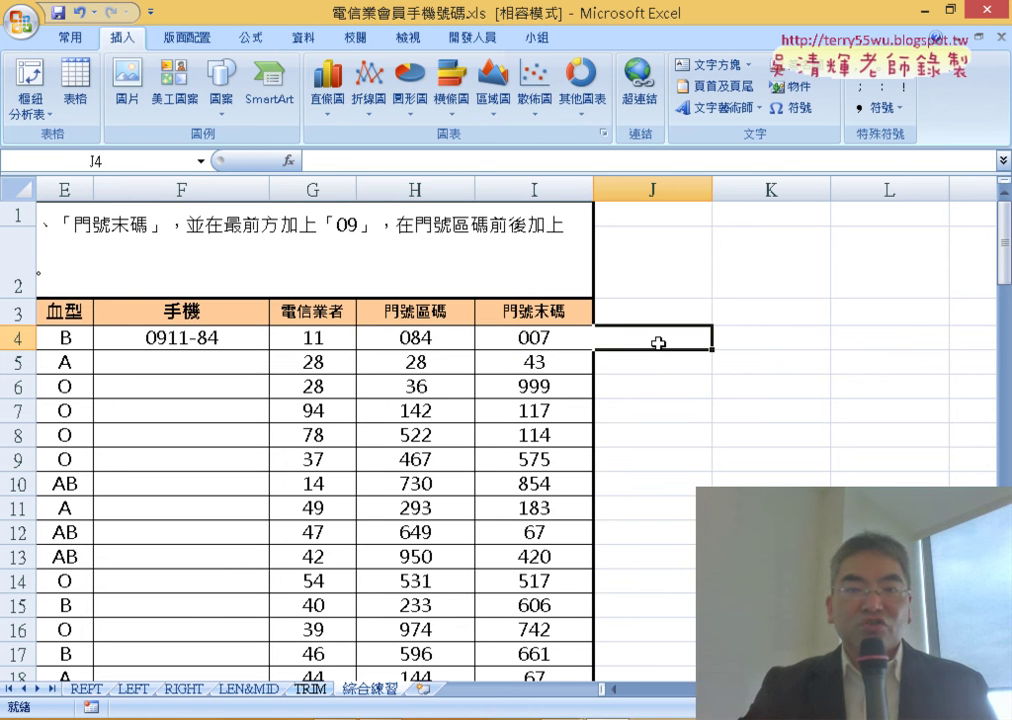
pyautogui.click(289, 160)
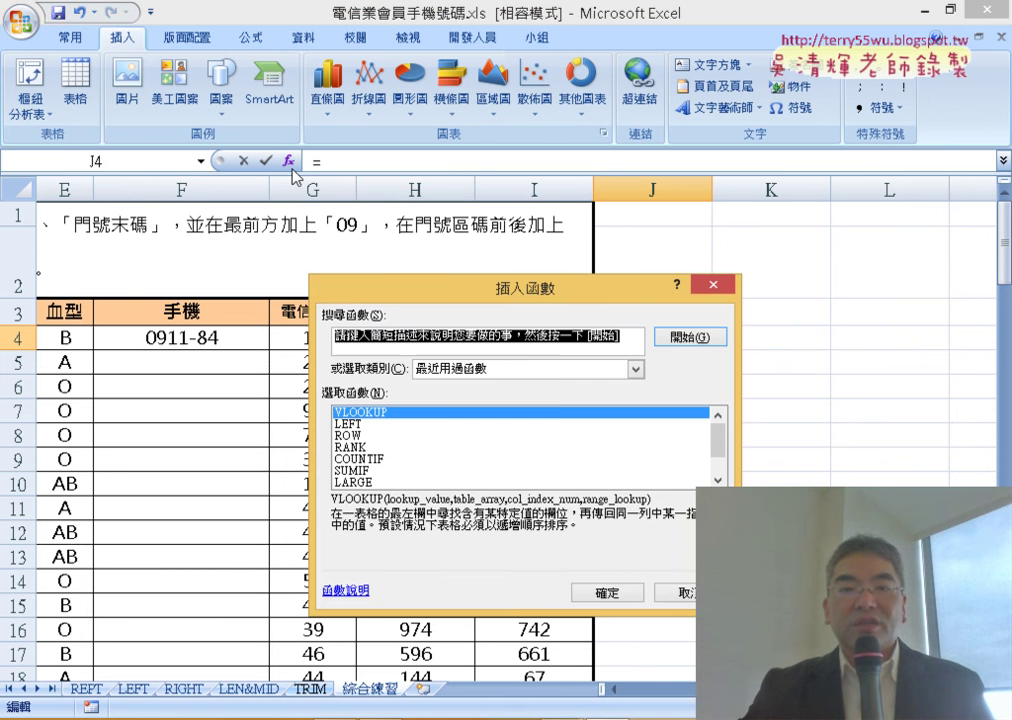
pyautogui.moveTo(457, 296); pyautogui.dragTo(267, 100)
pyautogui.click(309, 174)
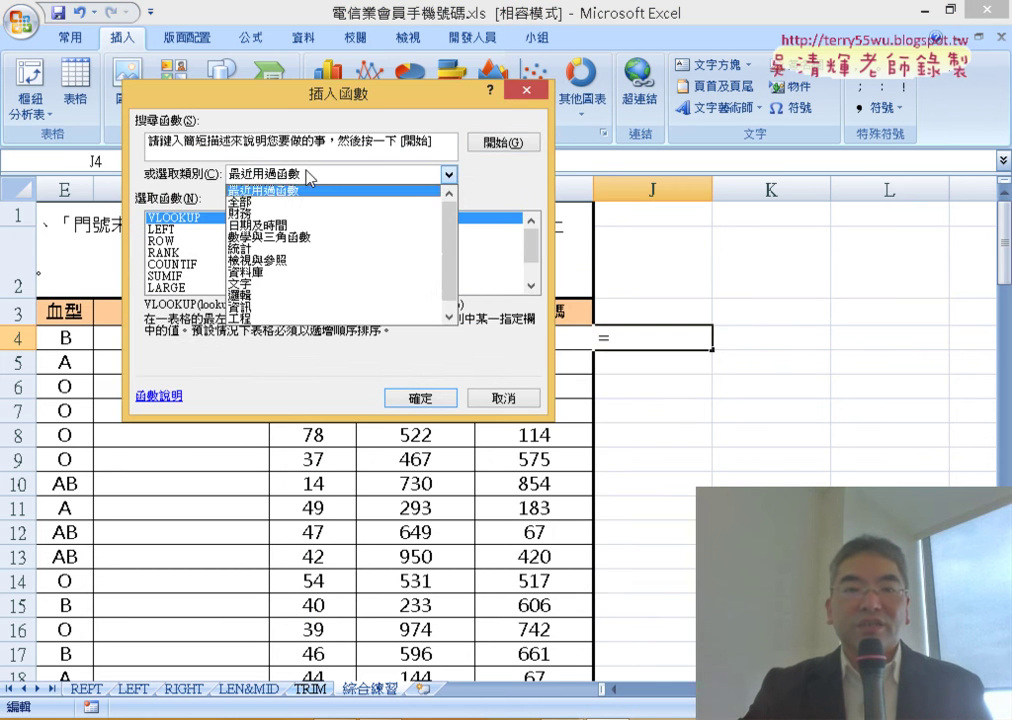
pyautogui.click(306, 284)
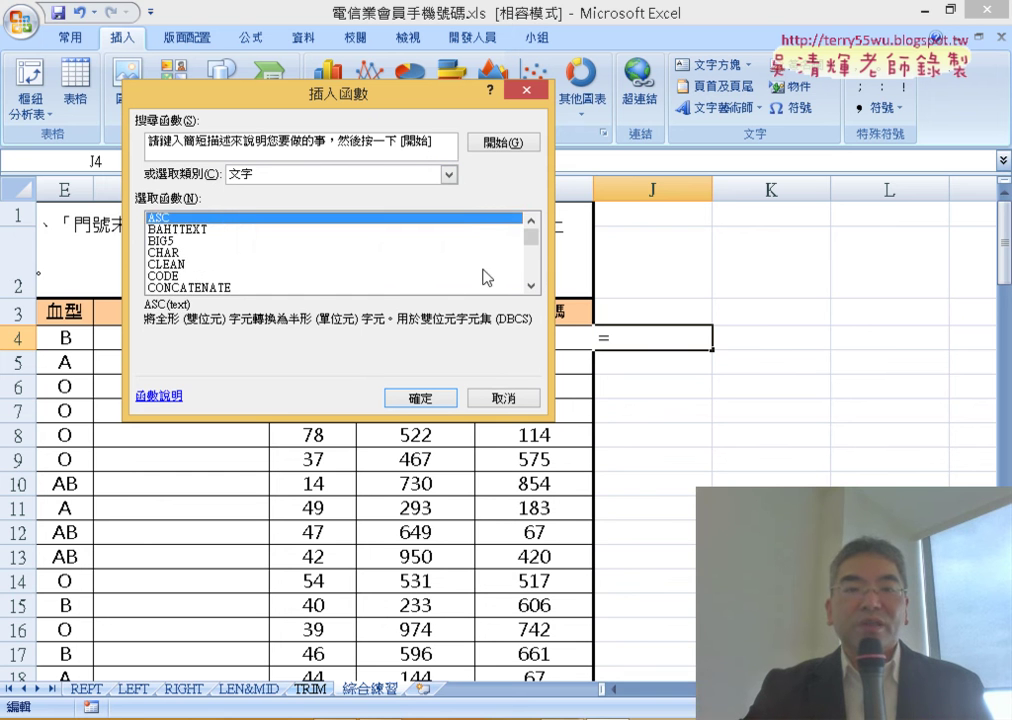
pyautogui.moveTo(530, 290); pyautogui.dragTo(530, 290)
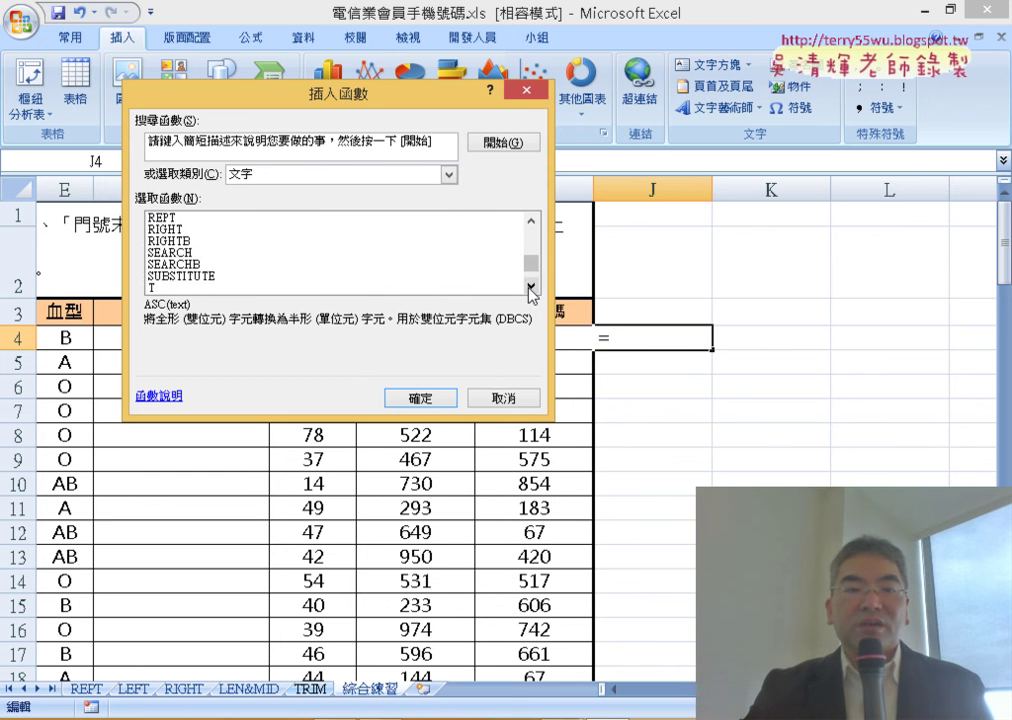
pyautogui.moveTo(530, 290); pyautogui.dragTo(530, 290)
pyautogui.click(163, 276)
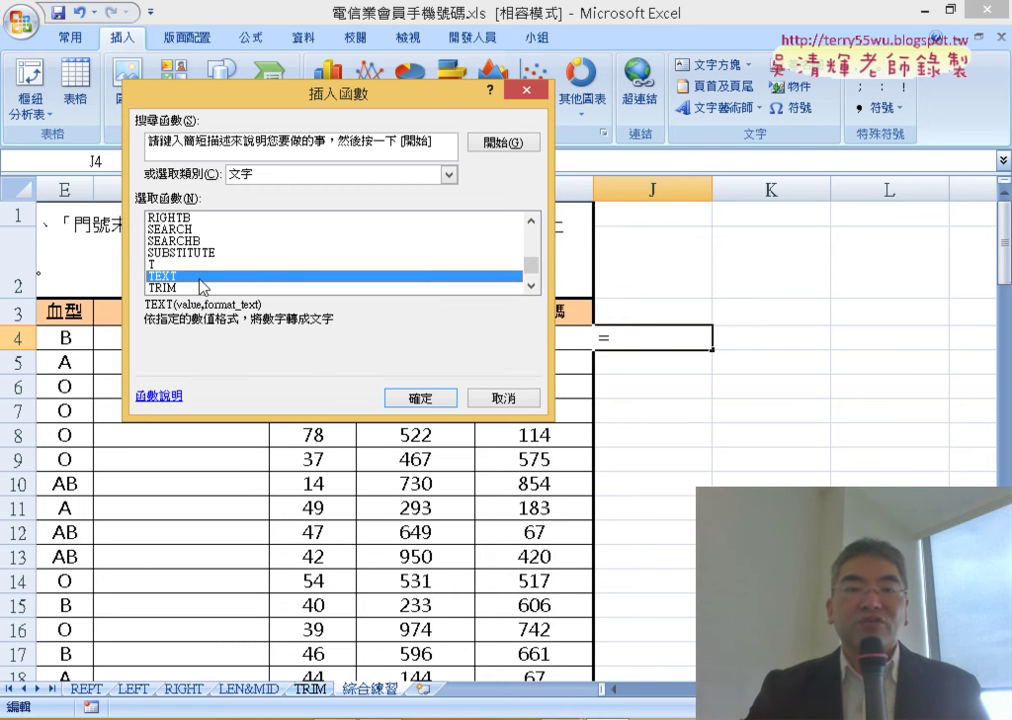
pyautogui.click(412, 398)
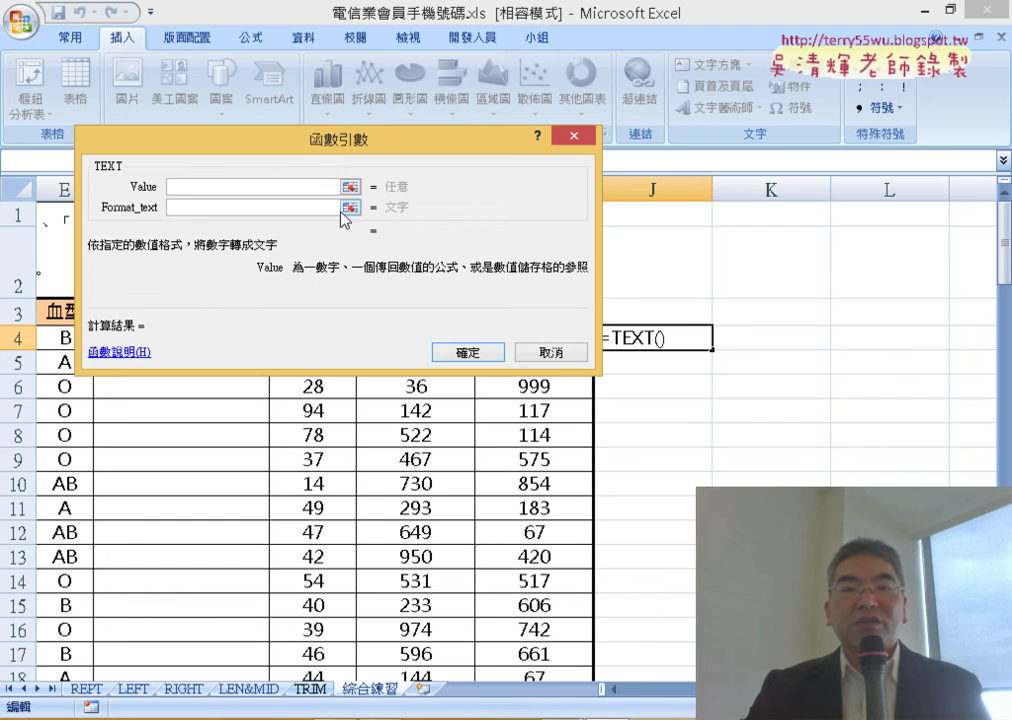
# Set TEXT's Value to H4 and Format_text to "000", previewing 084.
pyautogui.moveTo(341, 140); pyautogui.dragTo(592, 388)
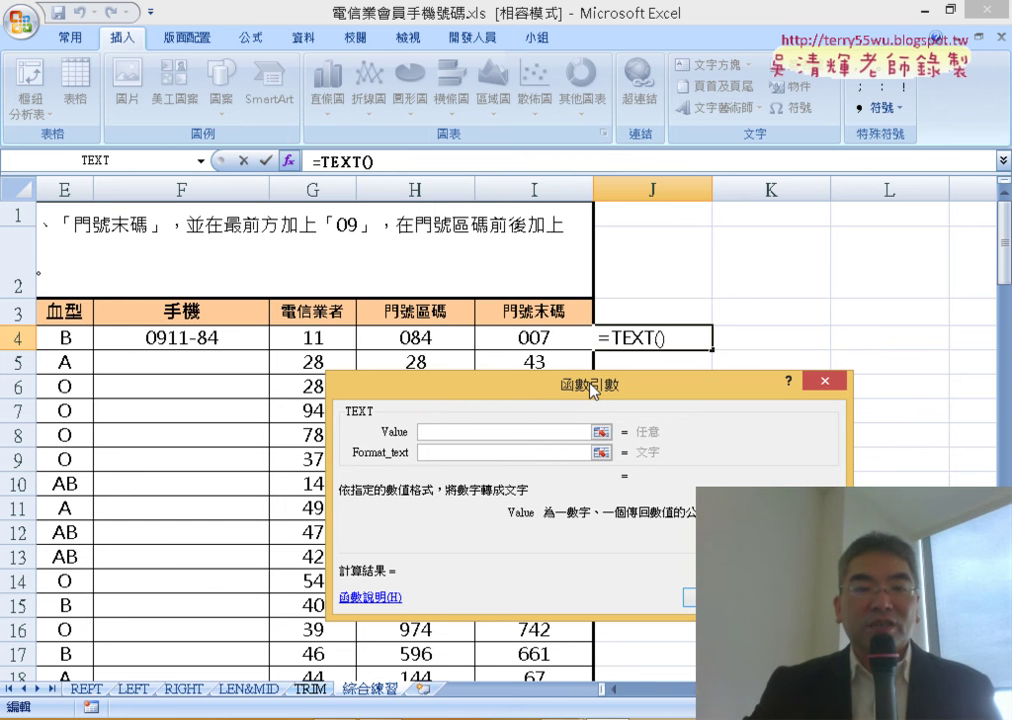
pyautogui.click(427, 337)
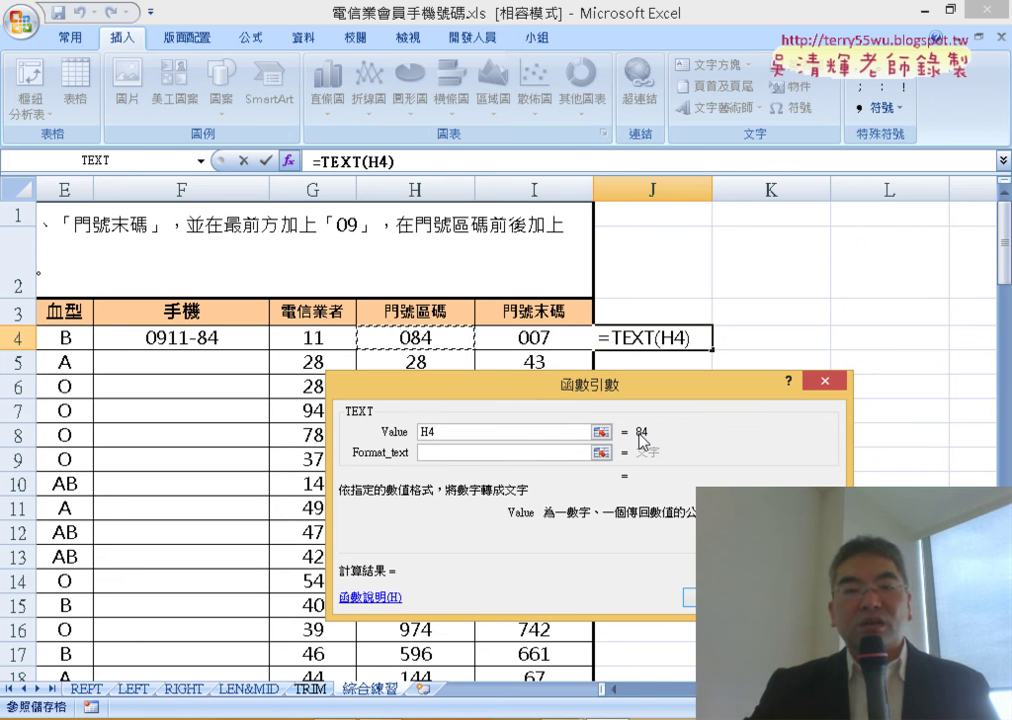
pyautogui.click(483, 451)
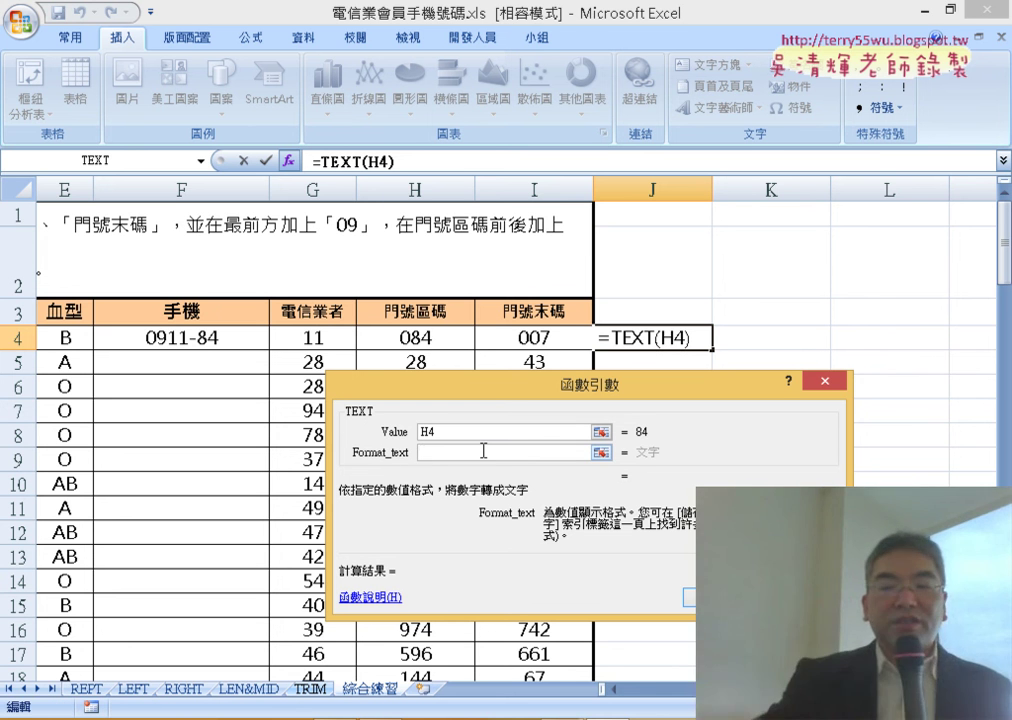
pyautogui.write('"')
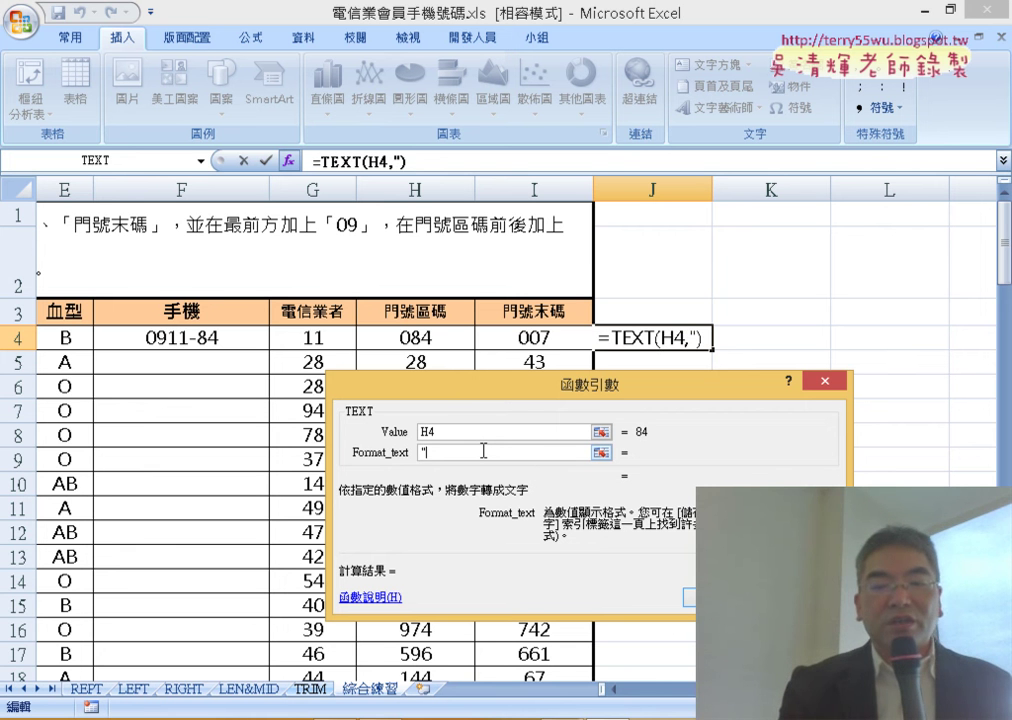
pyautogui.write('"')
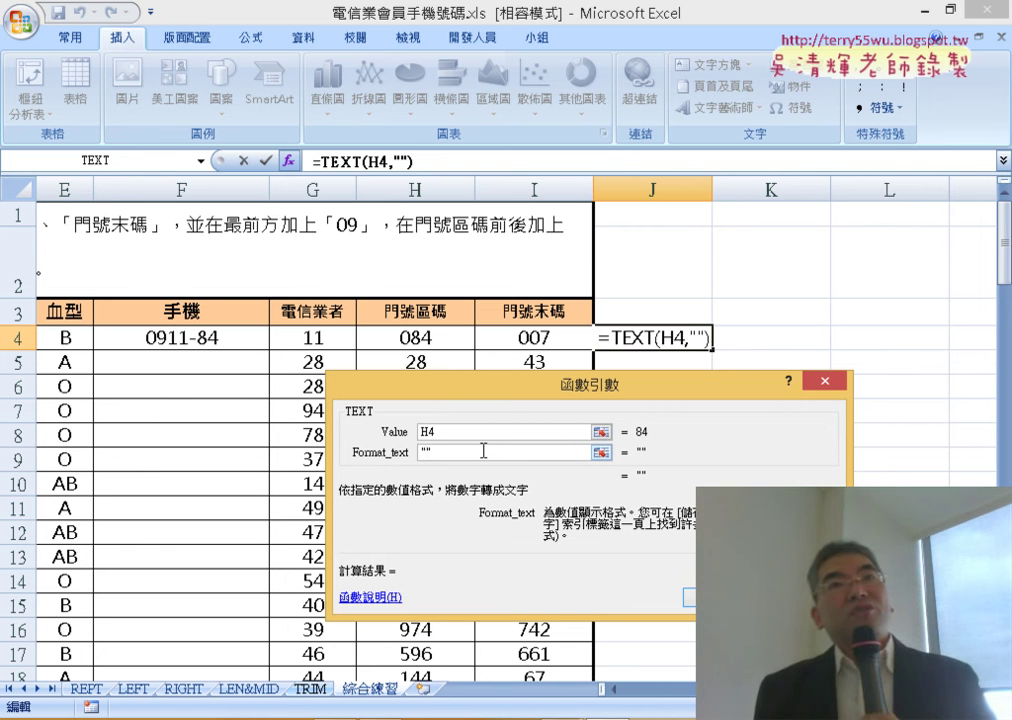
pyautogui.press('Left')
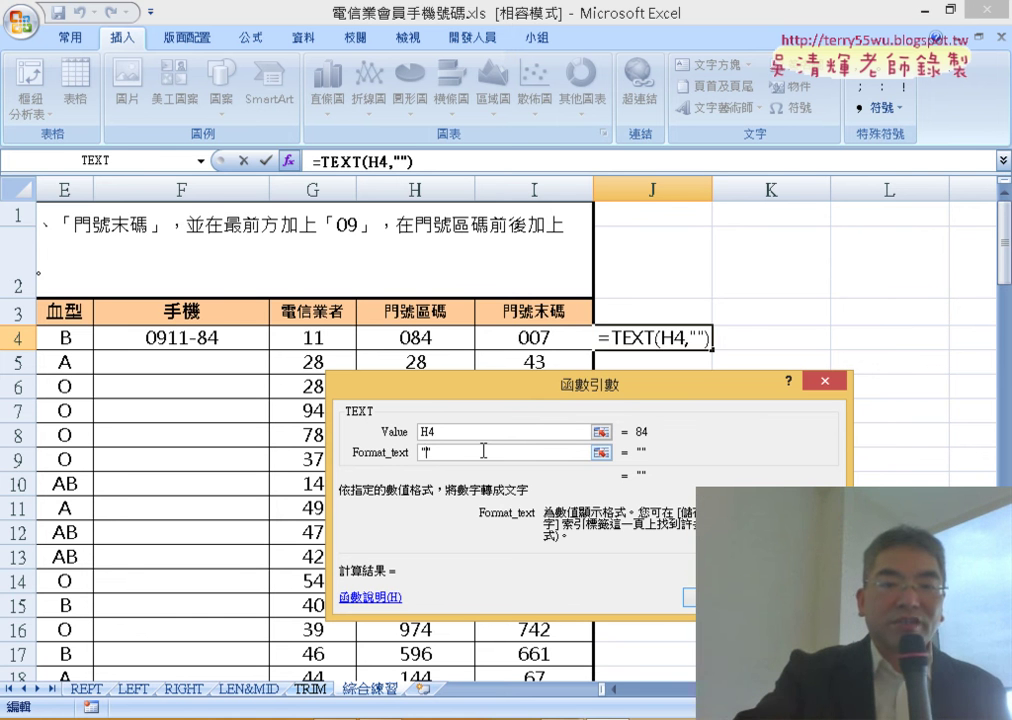
pyautogui.write('000')
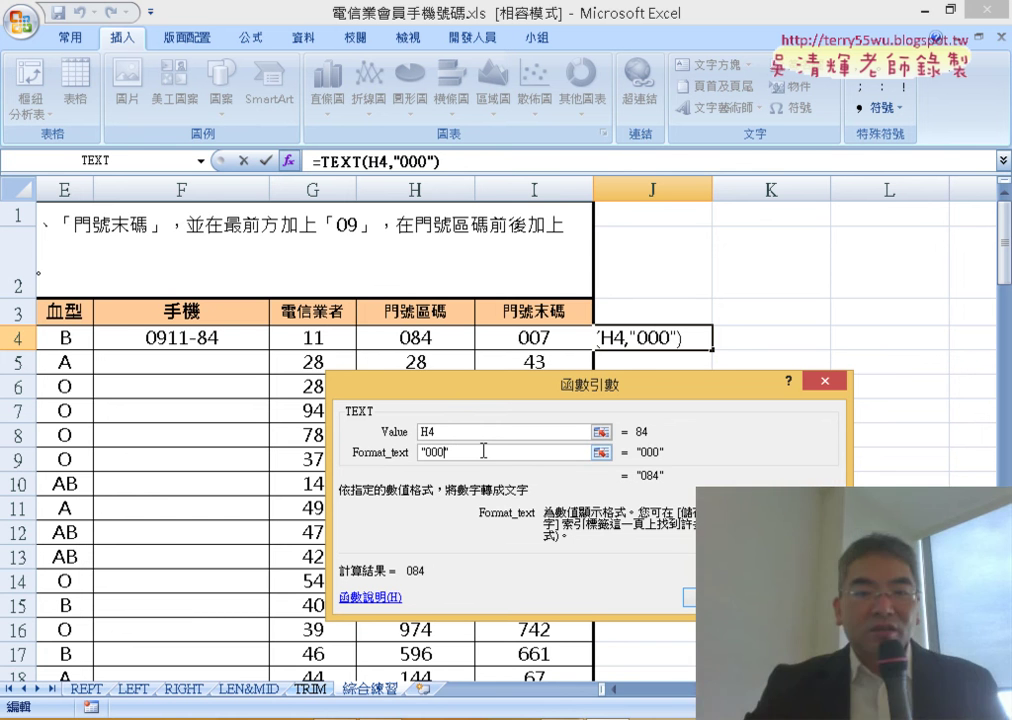
pyautogui.moveTo(519, 383); pyautogui.dragTo(406, 71)
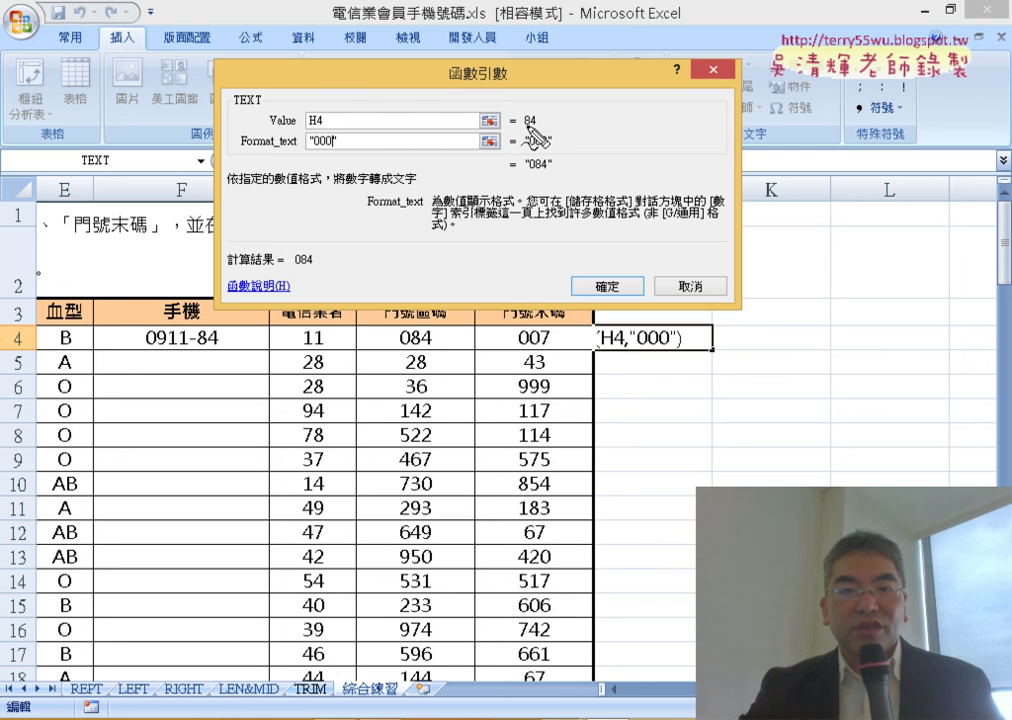
pyautogui.moveTo(528, 131); pyautogui.dragTo(544, 129)
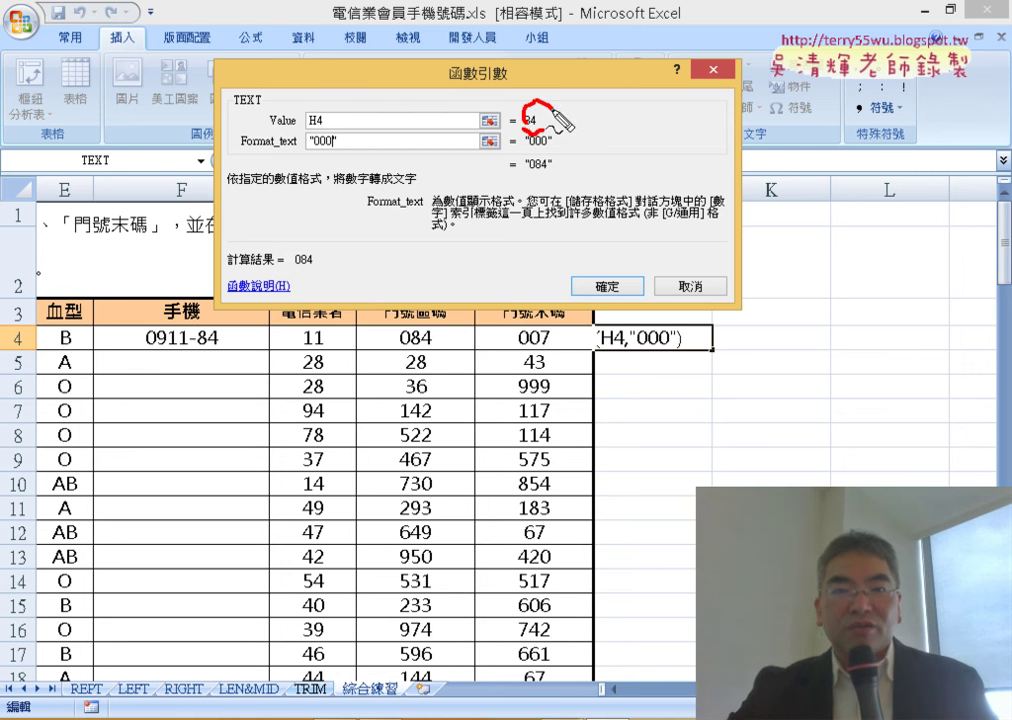
pyautogui.moveTo(552, 106)
pyautogui.mouseDown()
pyautogui.moveTo(526, 124)
pyautogui.moveTo(556, 148)
pyautogui.mouseUp()
pyautogui.moveTo(241, 155); pyautogui.dragTo(318, 154)
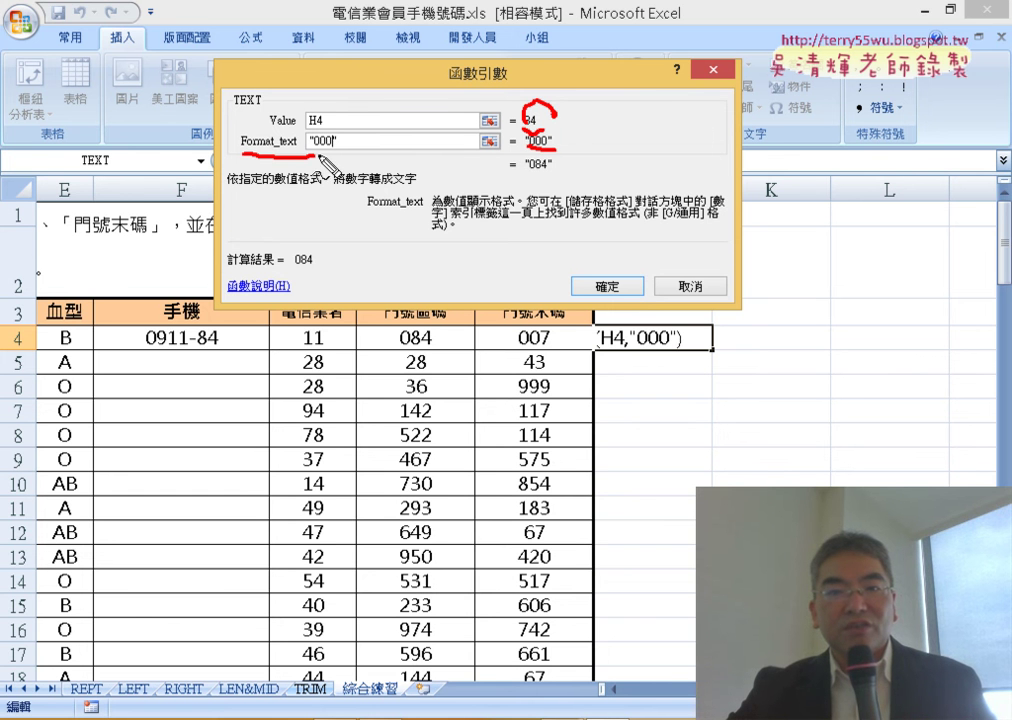
pyautogui.moveTo(588, 116); pyautogui.dragTo(593, 135)
pyautogui.moveTo(601, 117); pyautogui.dragTo(606, 130)
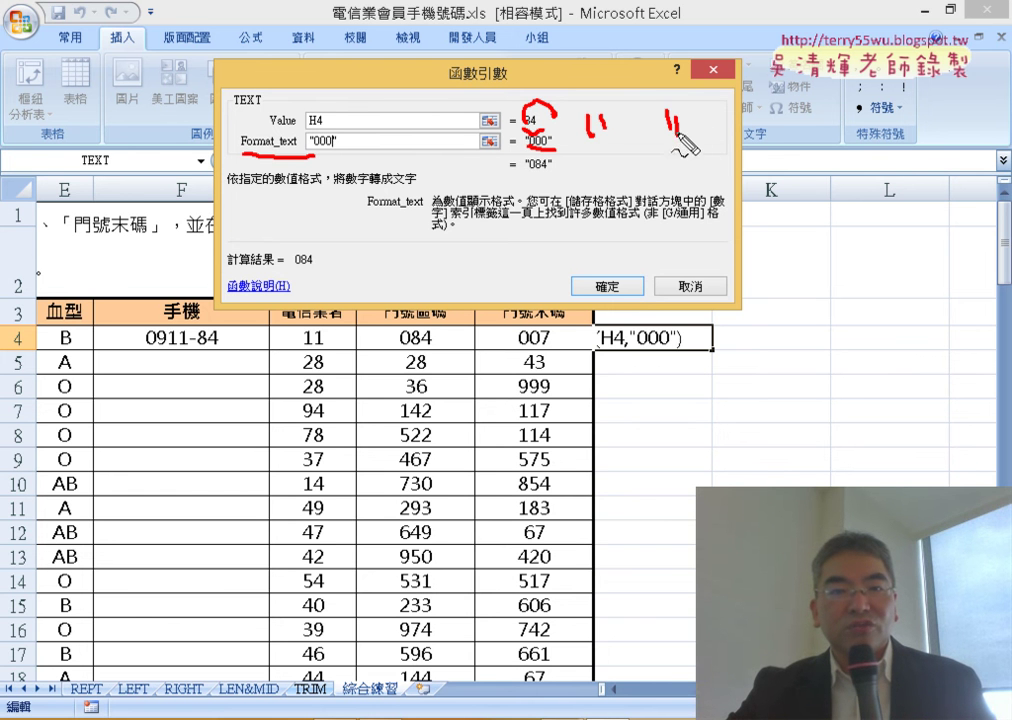
pyautogui.moveTo(296, 122); pyautogui.dragTo(300, 150)
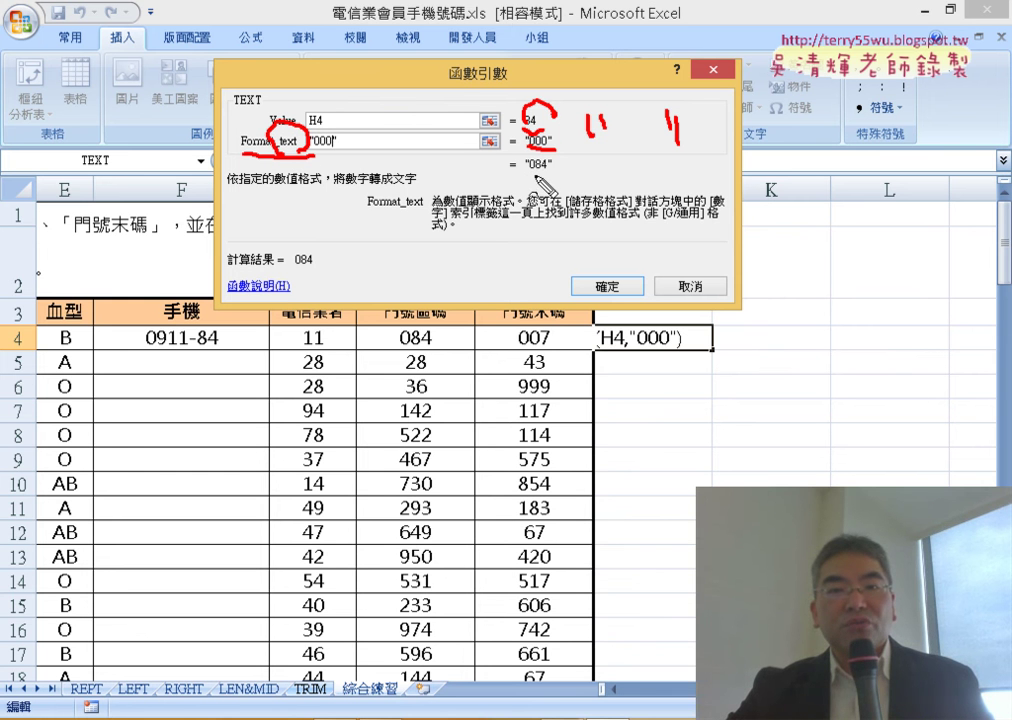
pyautogui.moveTo(523, 172); pyautogui.dragTo(552, 172)
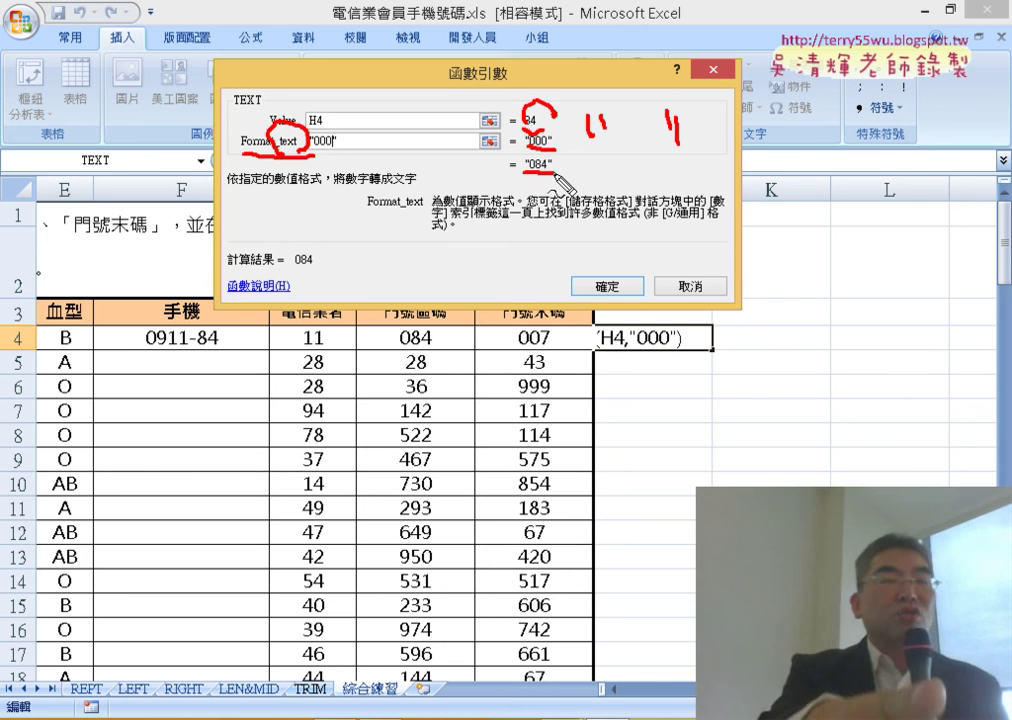
pyautogui.press('Escape')
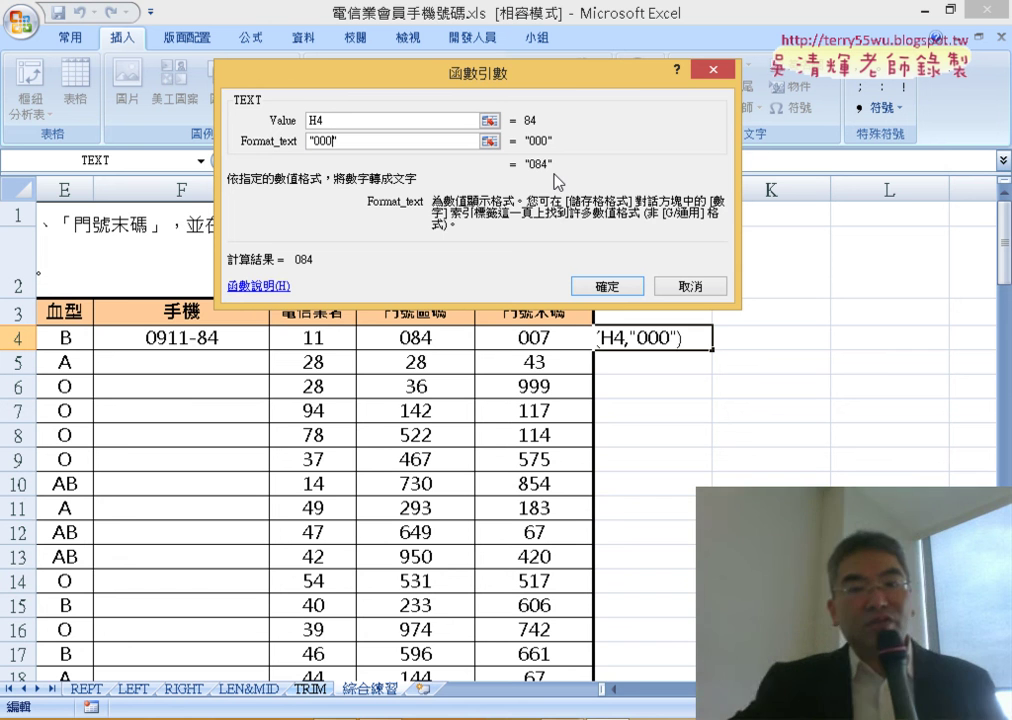
# Confirm J4, then append TEXT(H4,"000") to F4's formula so it shows 0911-084.
pyautogui.click(619, 290)
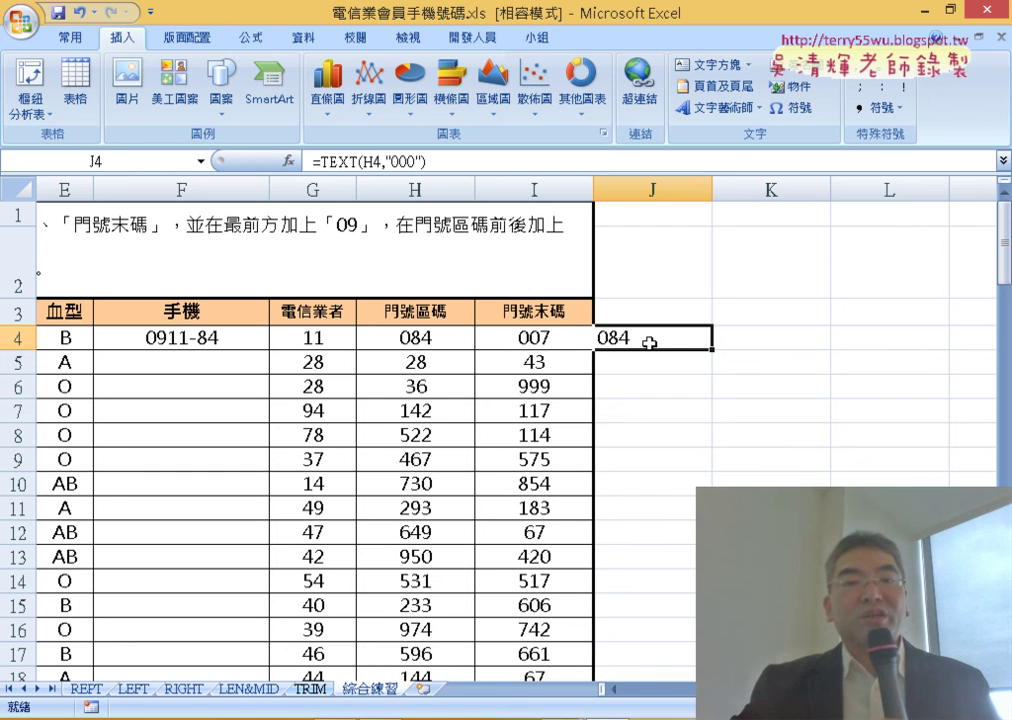
pyautogui.click(210, 338)
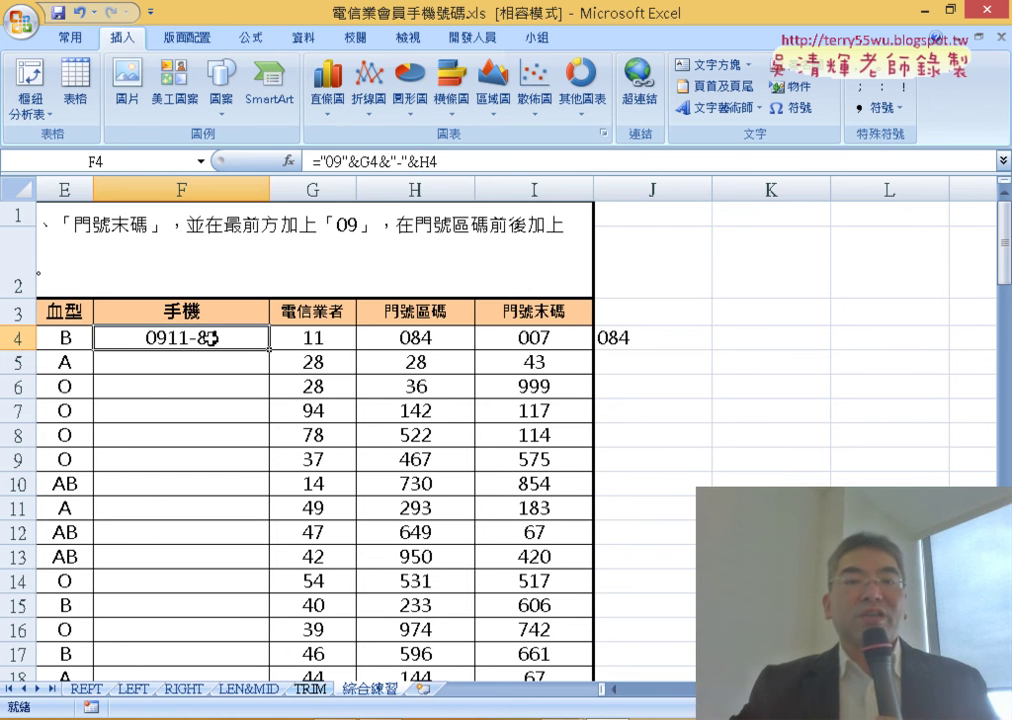
pyautogui.click(470, 162)
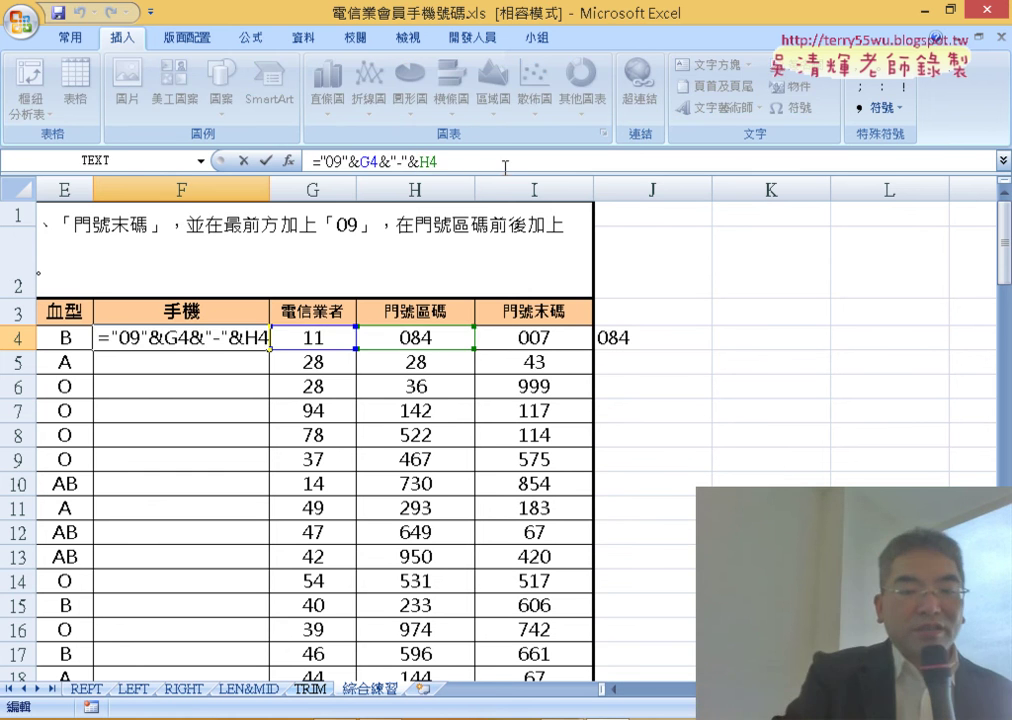
pyautogui.write('t')
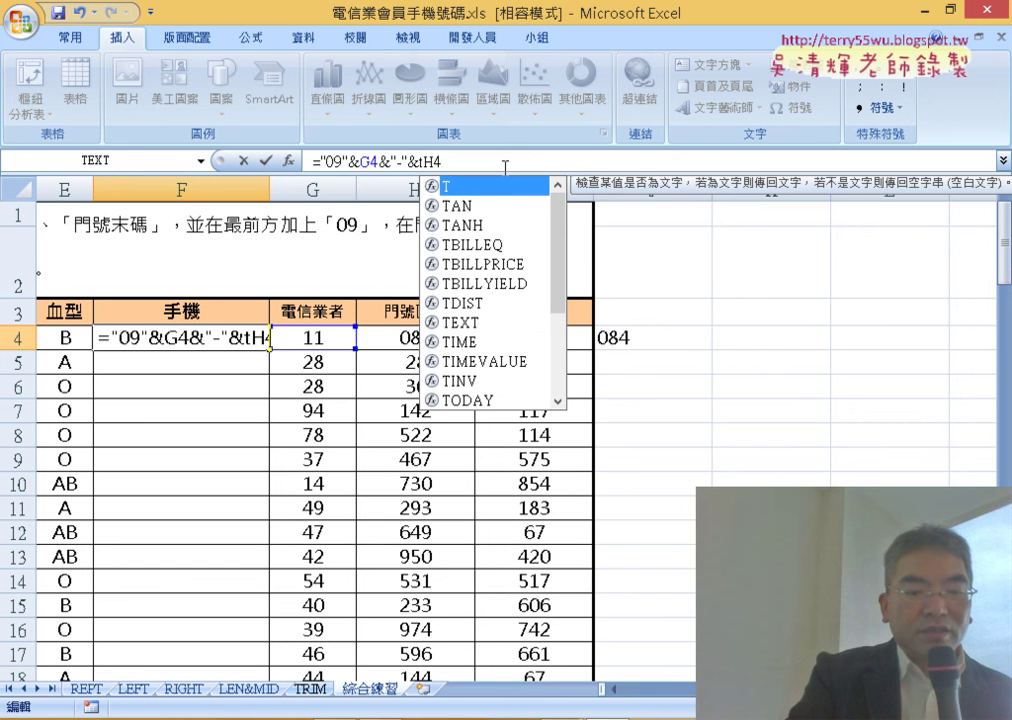
pyautogui.write('ext')
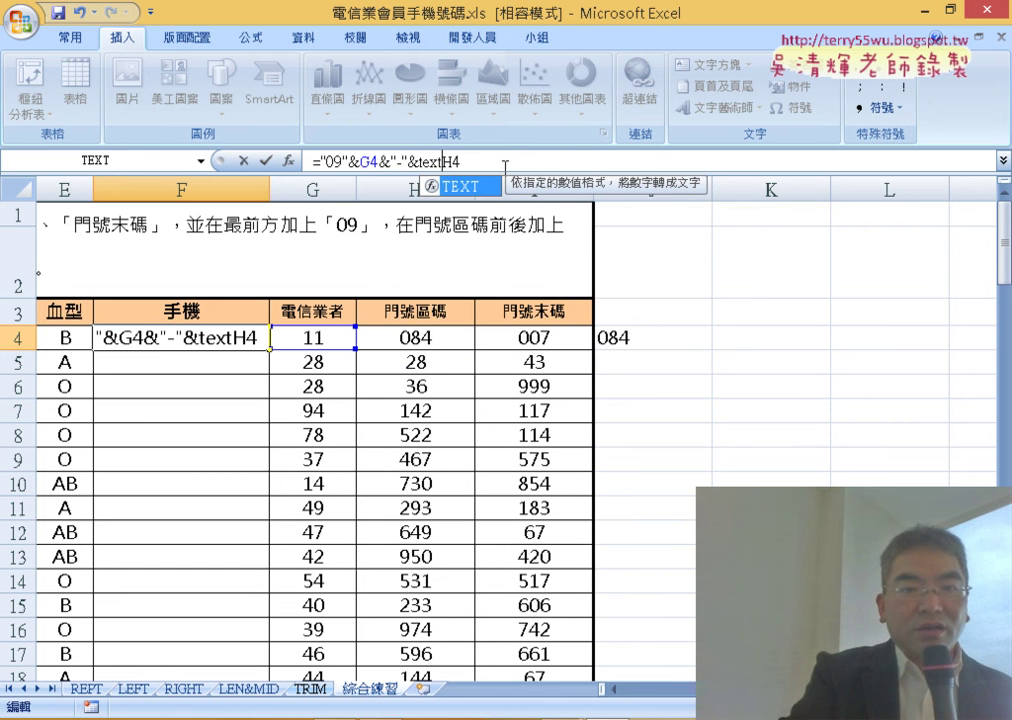
pyautogui.write('(H4')
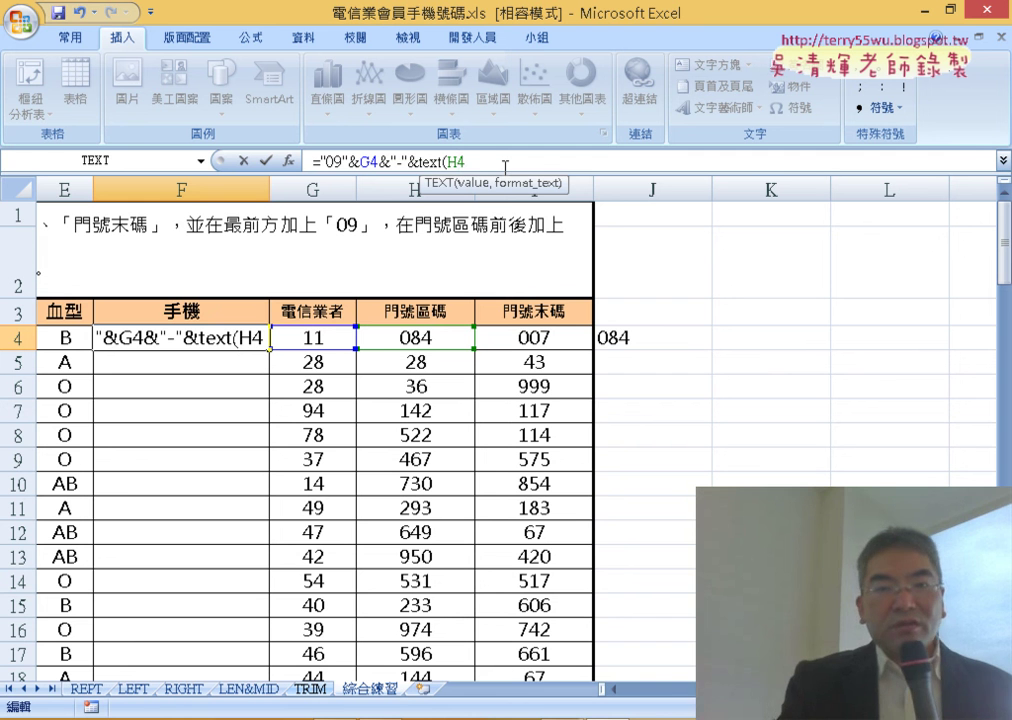
pyautogui.write(',')
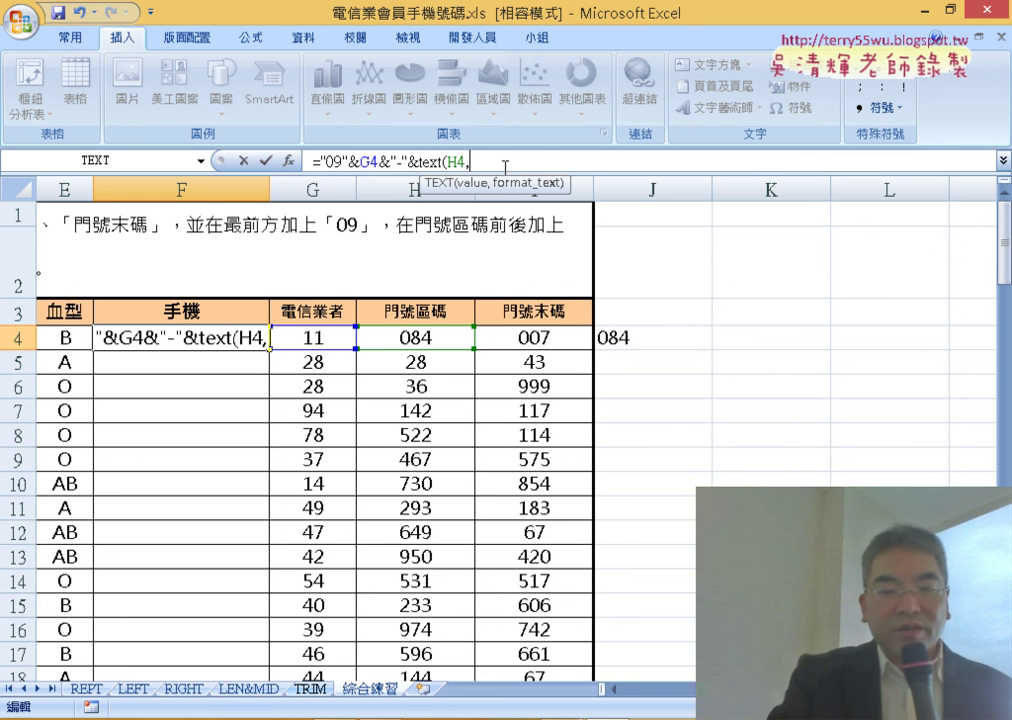
pyautogui.write('"')
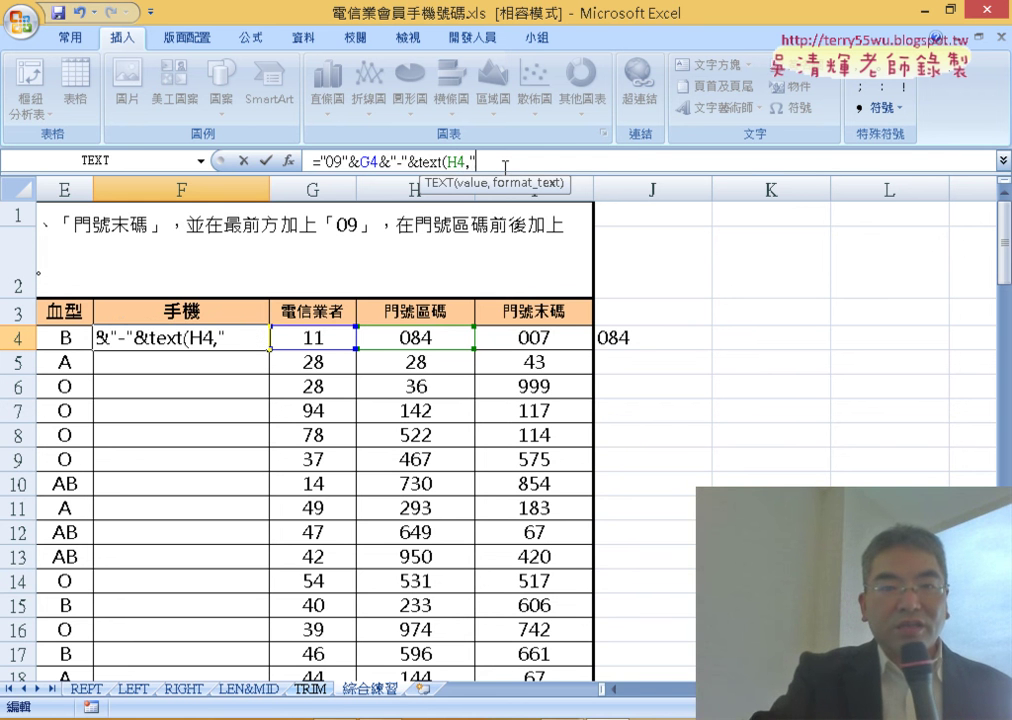
pyautogui.write('000')
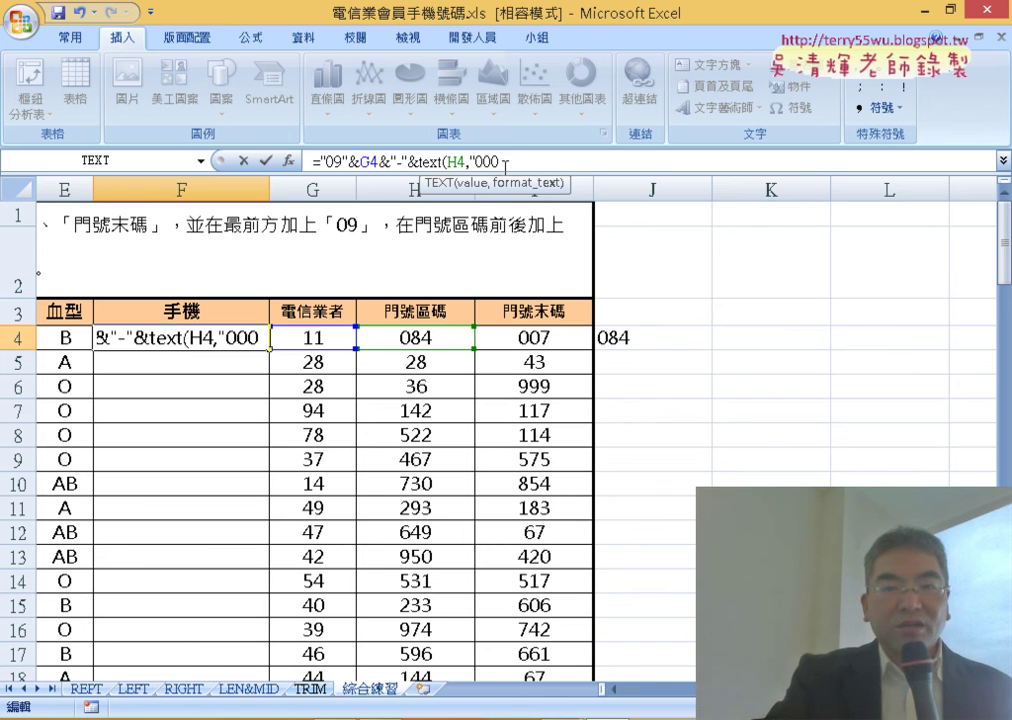
pyautogui.write('"')
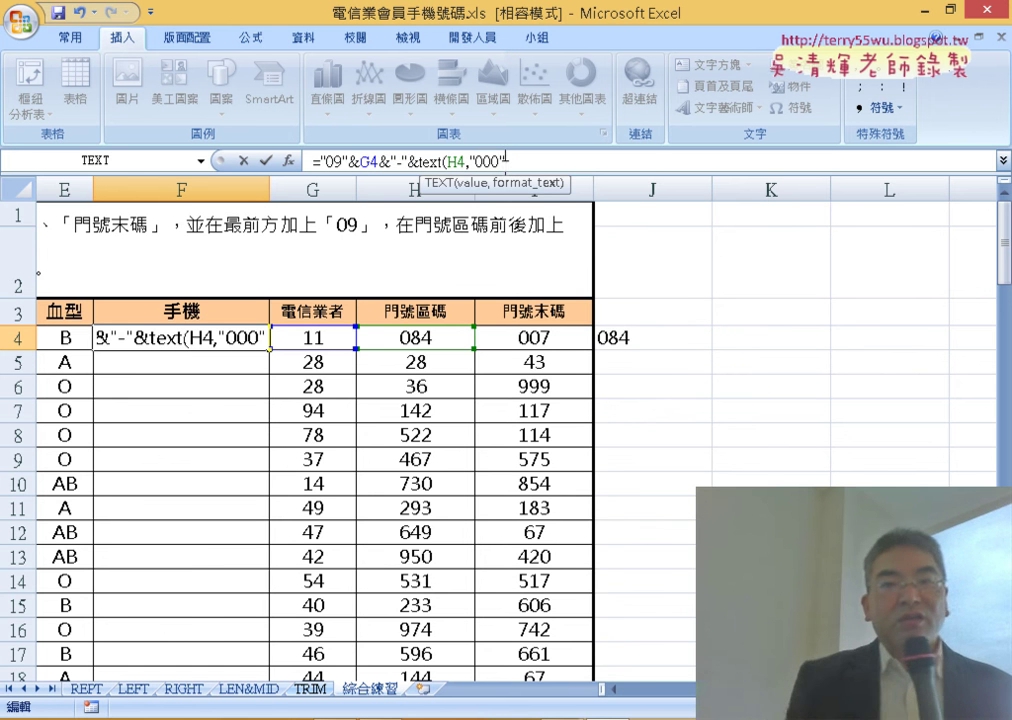
pyautogui.write(')')
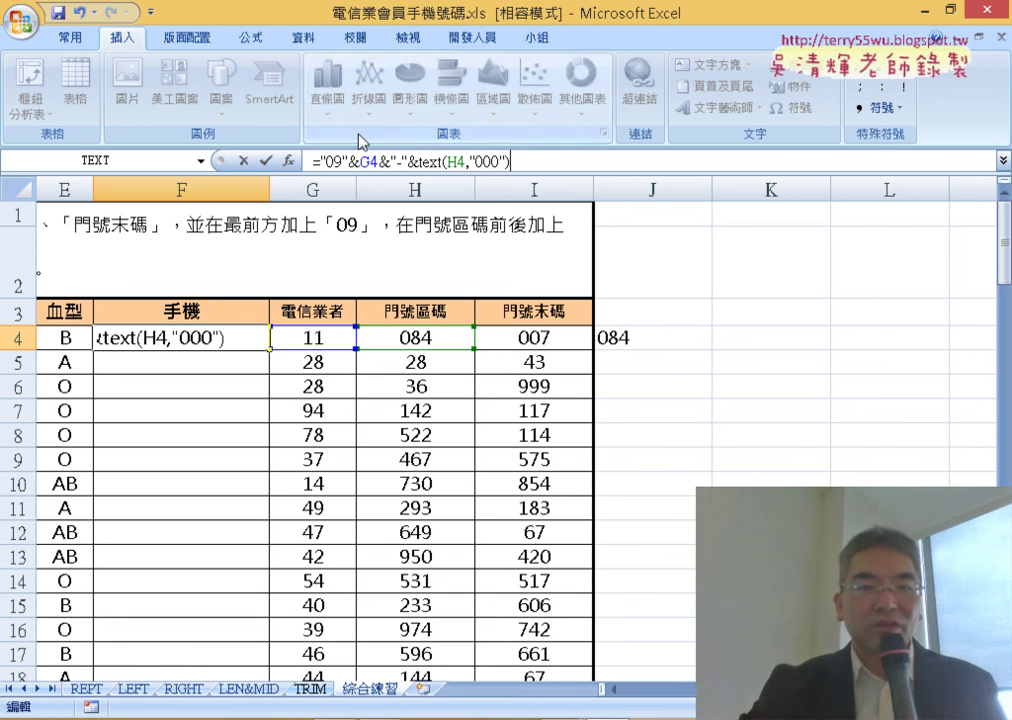
pyautogui.click(266, 160)
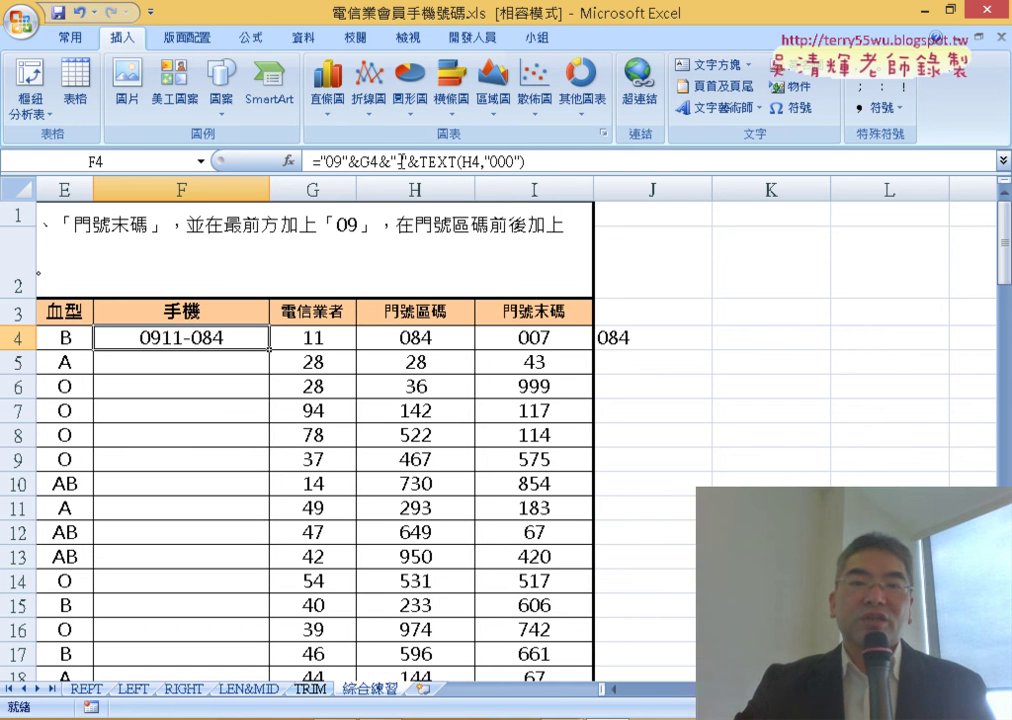
pyautogui.moveTo(524, 161); pyautogui.dragTo(379, 165)
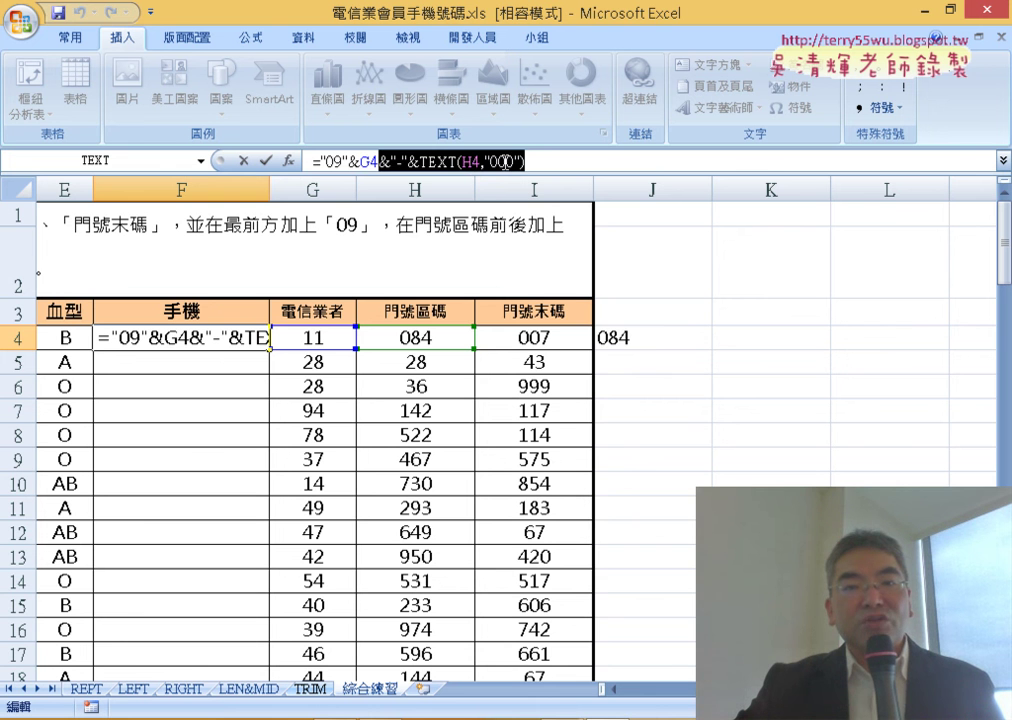
pyautogui.rightClick(481, 165)
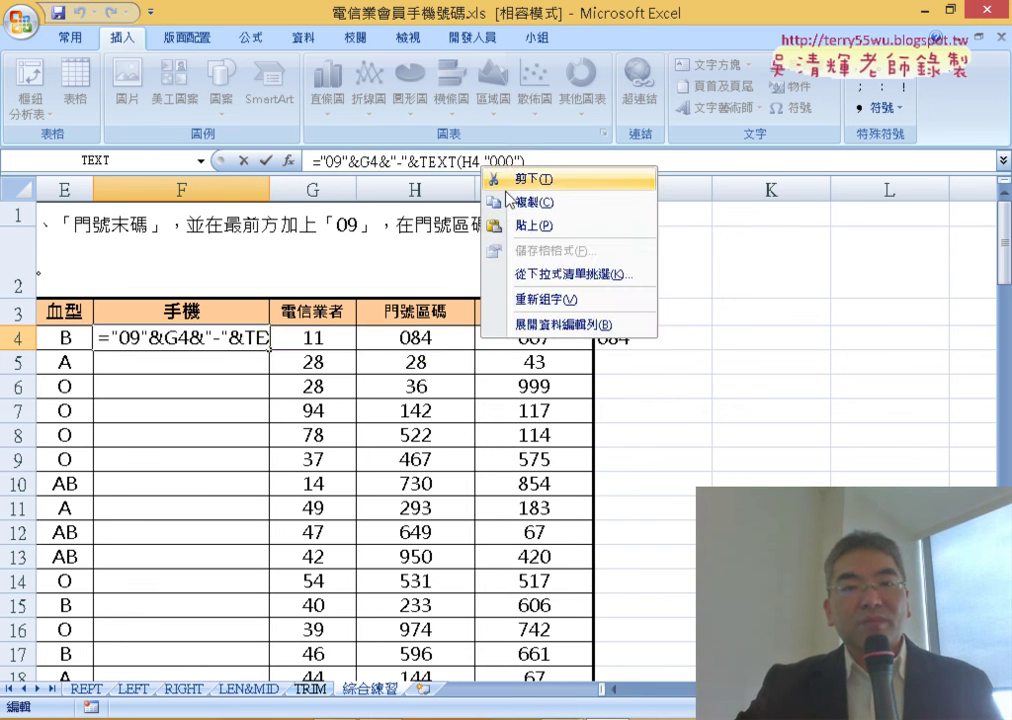
pyautogui.click(500, 201)
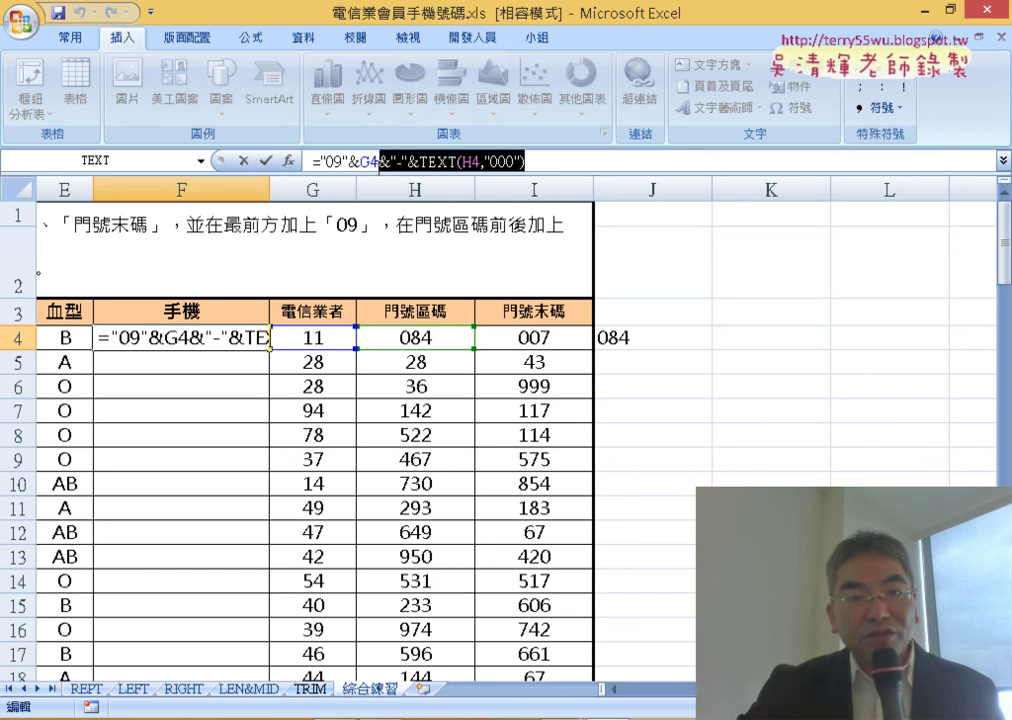
pyautogui.click(530, 160)
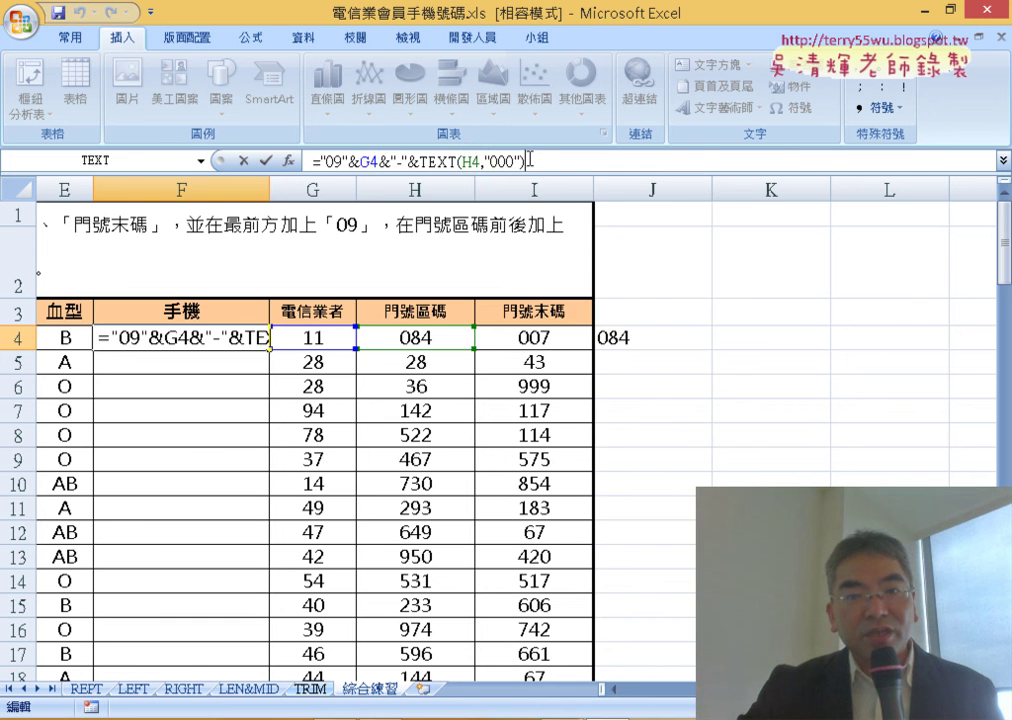
pyautogui.rightClick(530, 160)
pyautogui.click(579, 215)
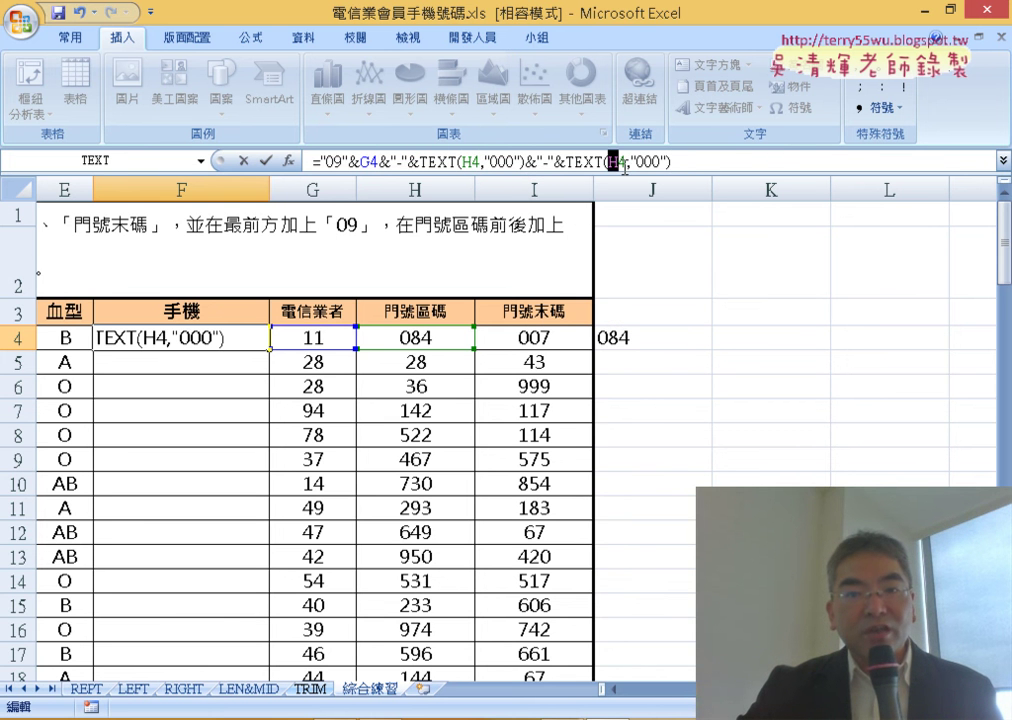
pyautogui.moveTo(624, 166); pyautogui.dragTo(628, 170)
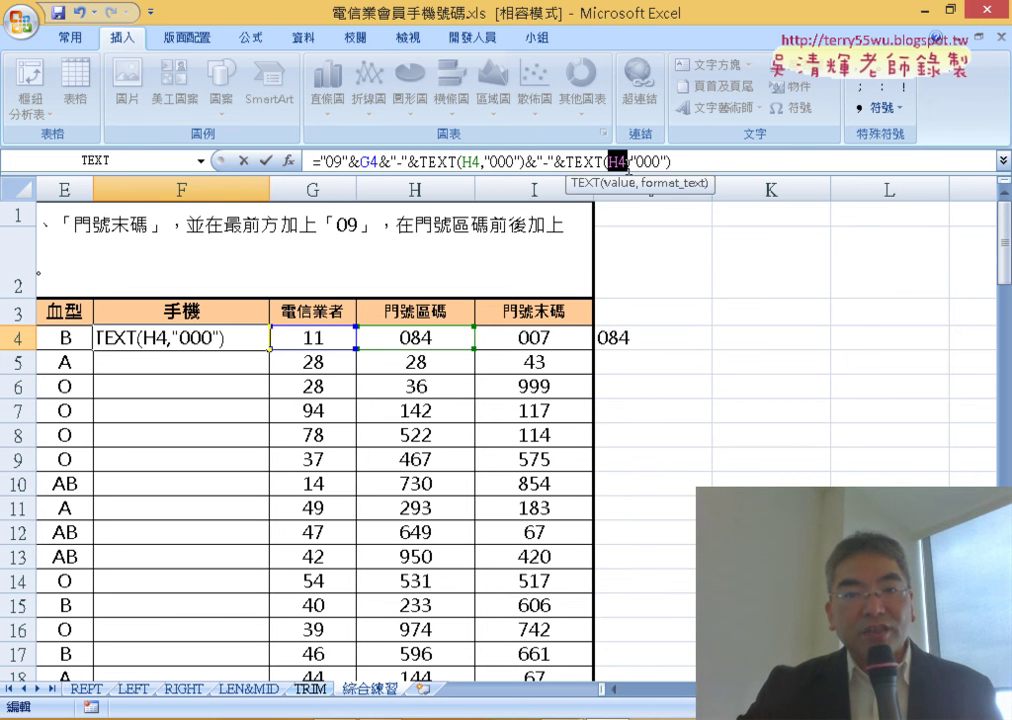
pyautogui.click(562, 337)
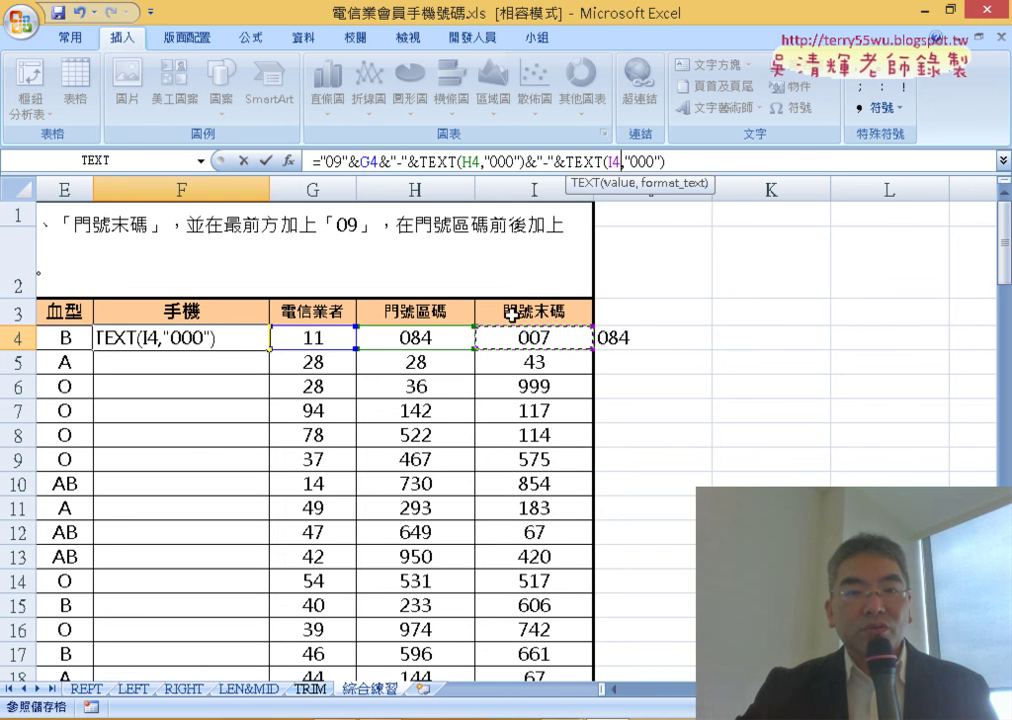
pyautogui.click(265, 161)
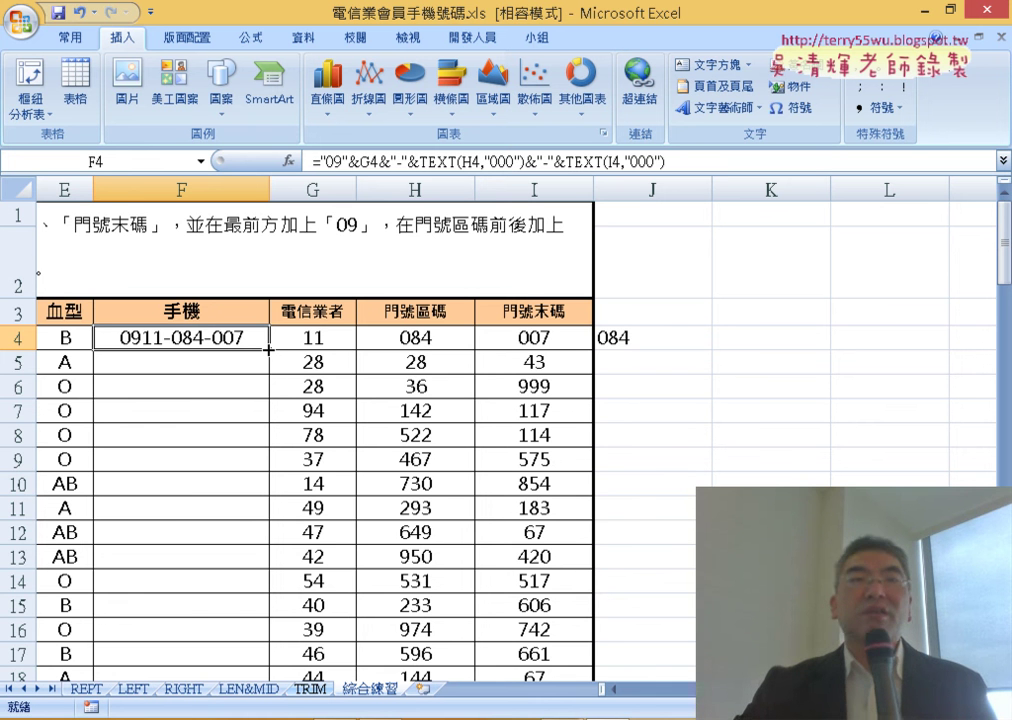
# Fill F4's phone formula down column F, then show its TEXT function's arguments.
pyautogui.doubleClick(268, 349)
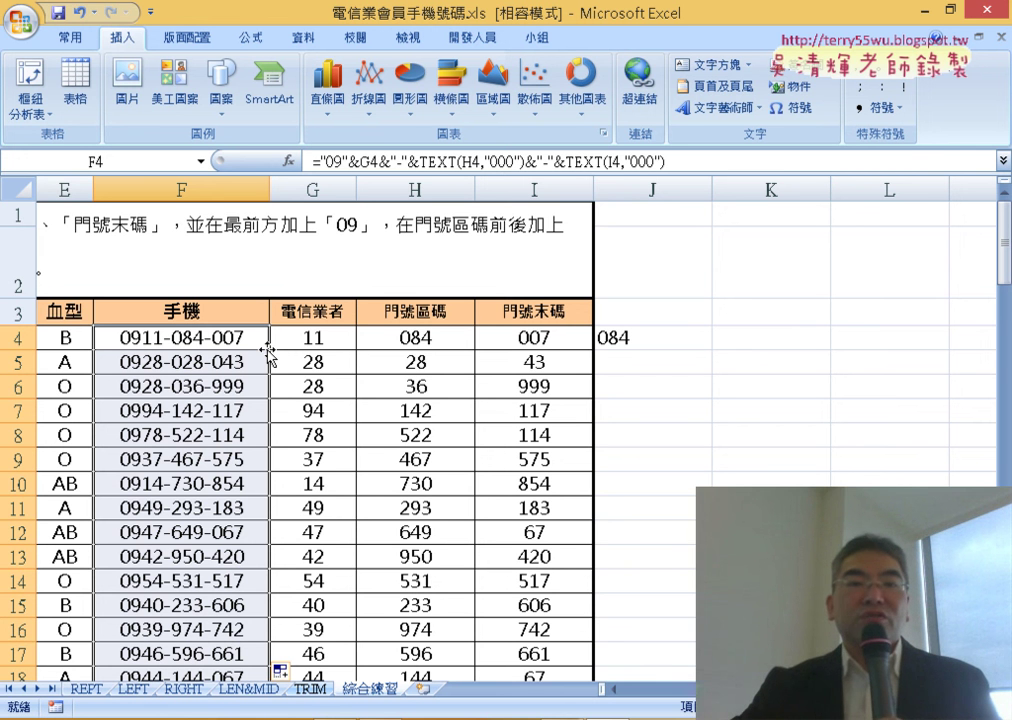
pyautogui.click(439, 163)
pyautogui.click(288, 160)
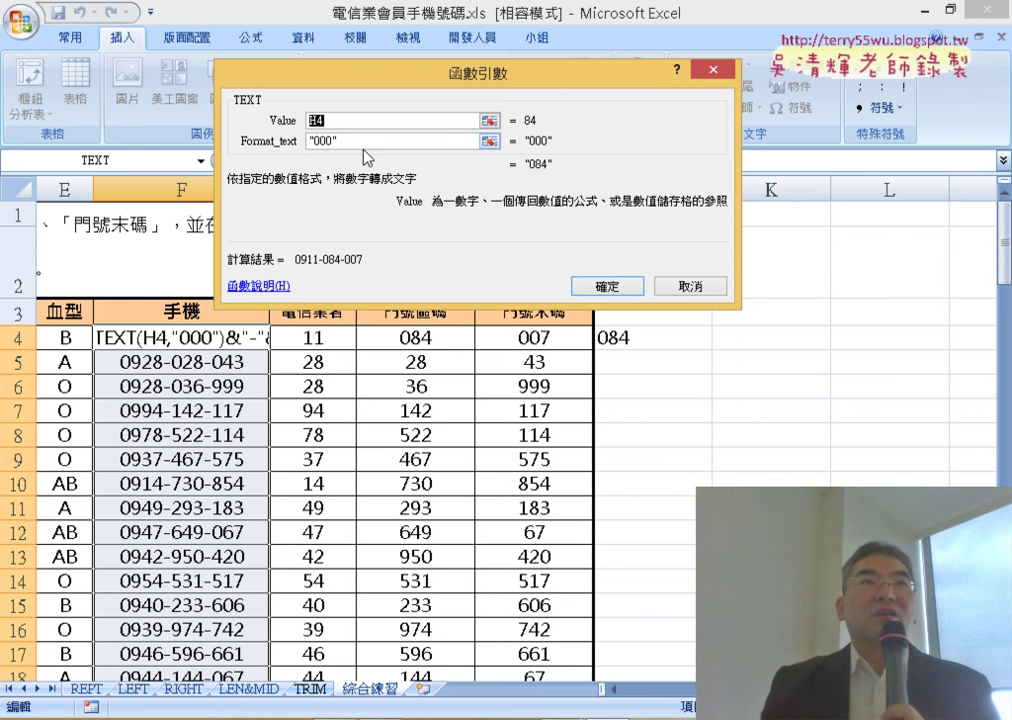
pyautogui.click(366, 143)
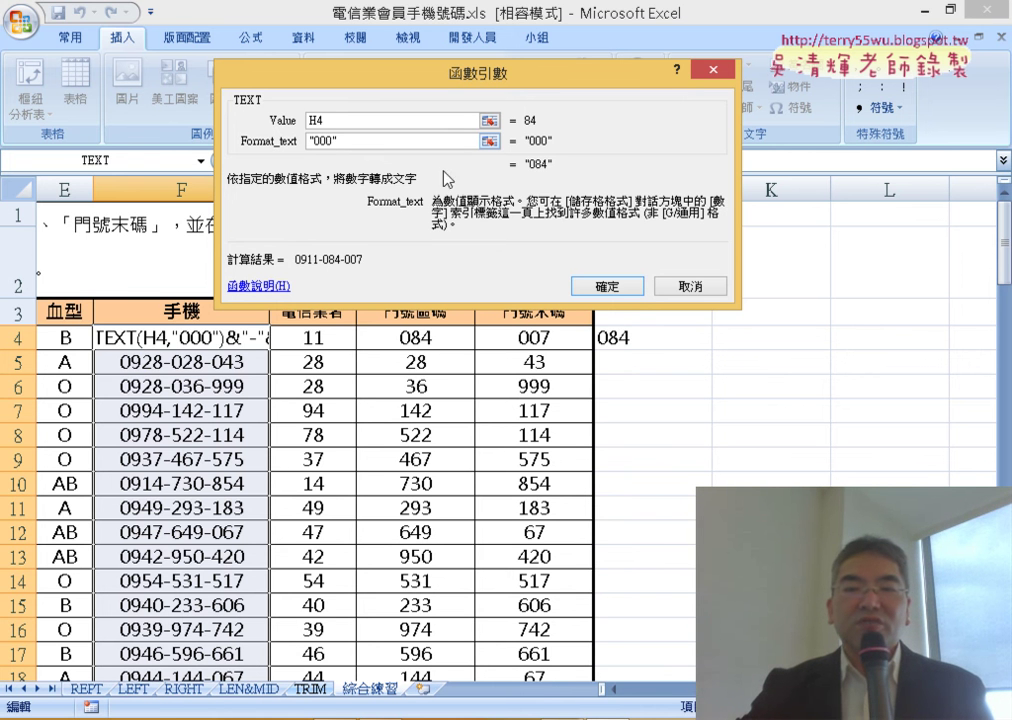
# Close the TEXT arguments window and return to the 年次 column, checking C4 then D4.
pyautogui.click(690, 286)
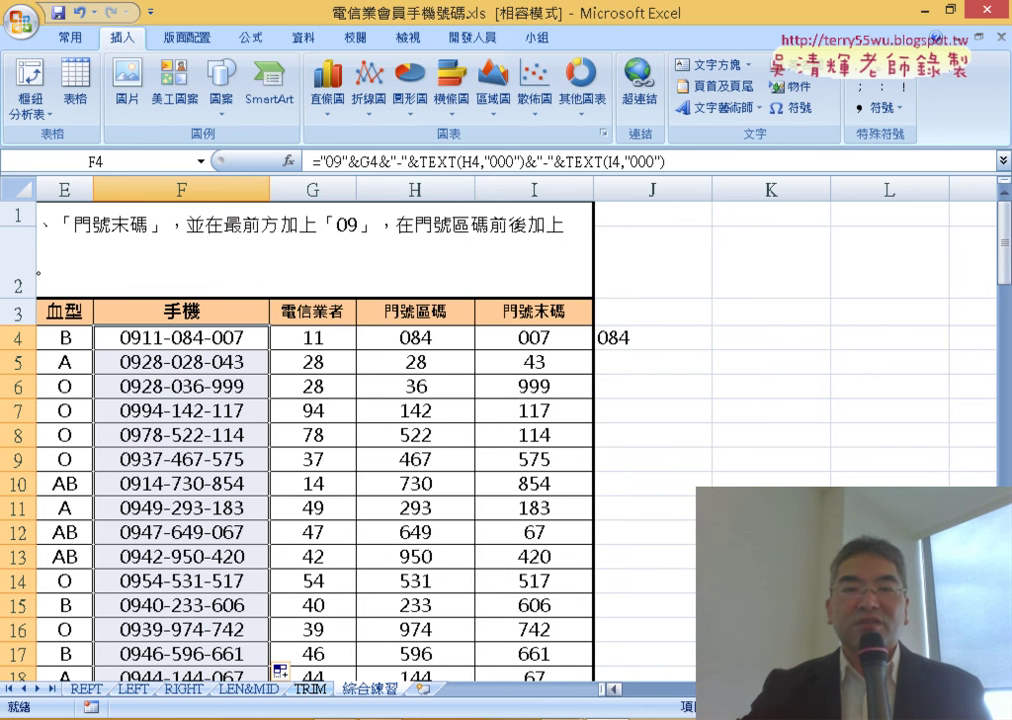
pyautogui.hscroll(-3, 547, 540)
pyautogui.hscroll(-1, 547, 540)
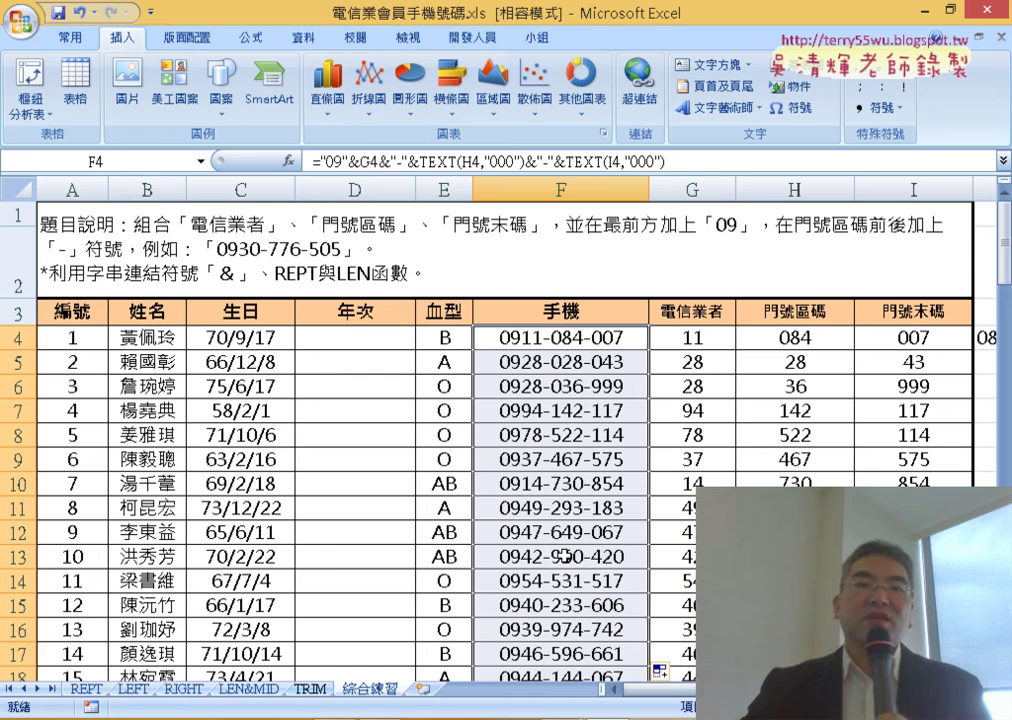
pyautogui.click(354, 186)
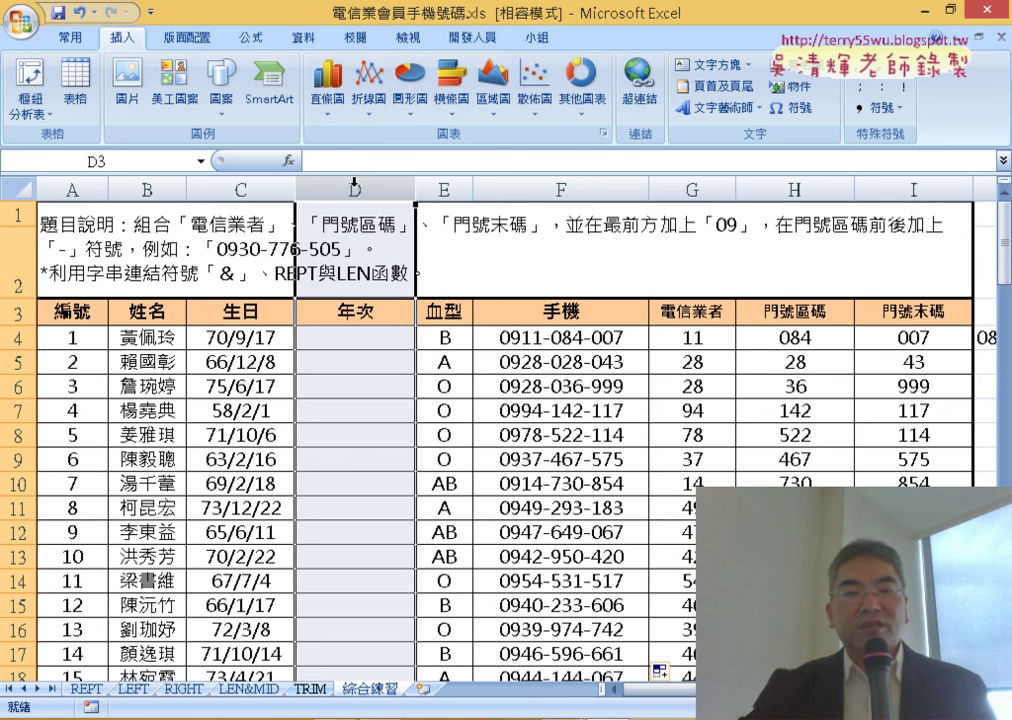
pyautogui.click(222, 341)
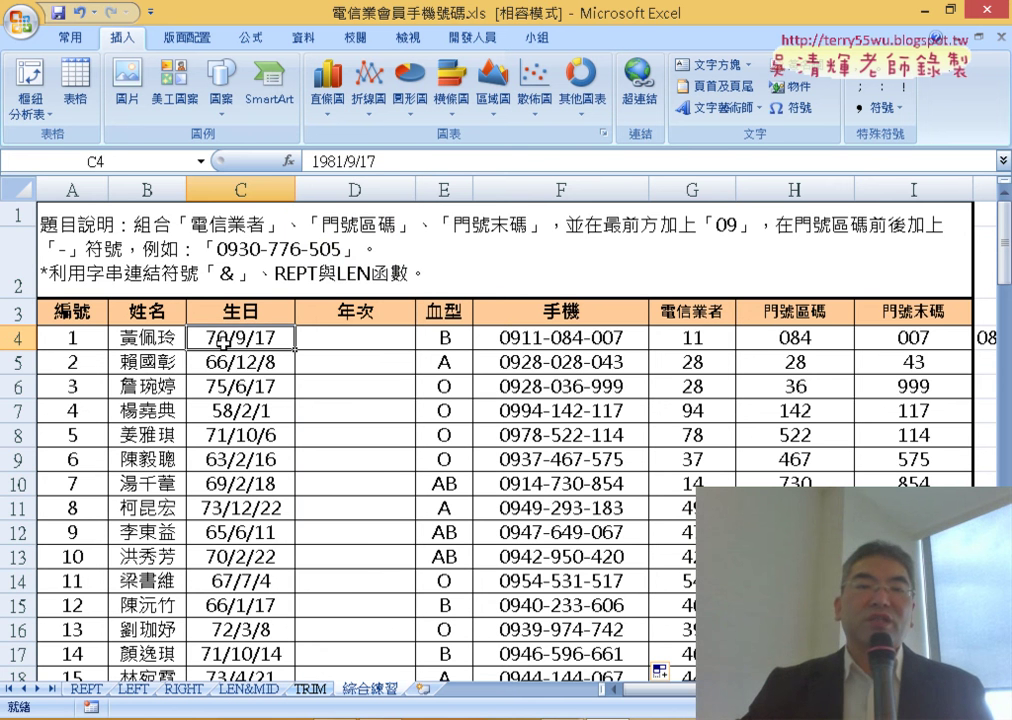
pyautogui.click(334, 343)
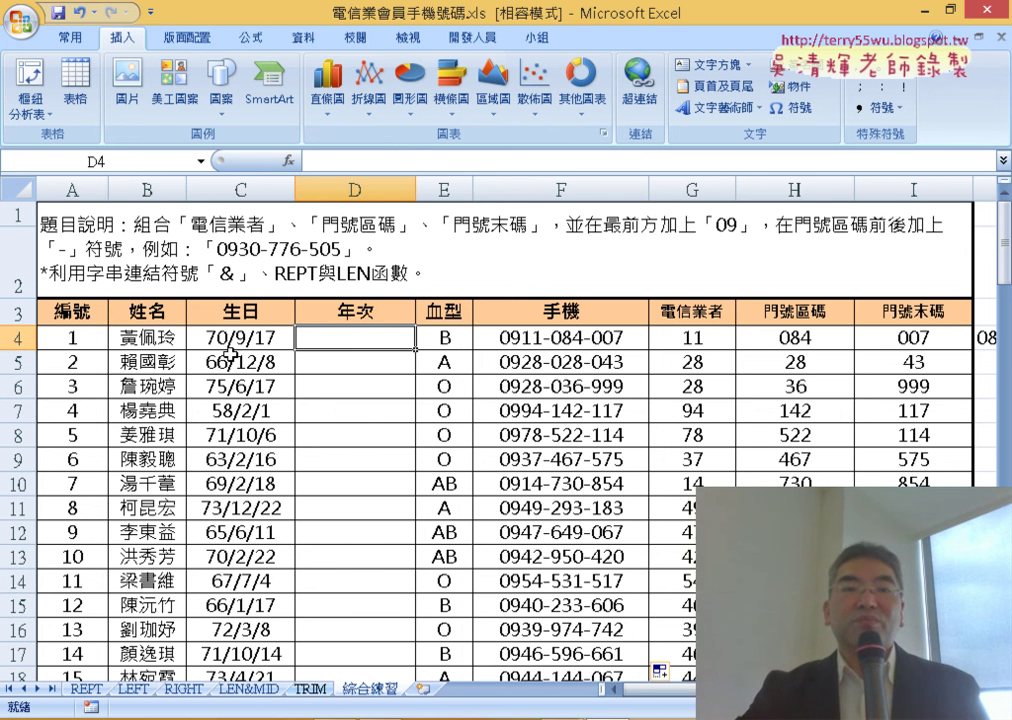
pyautogui.click(224, 341)
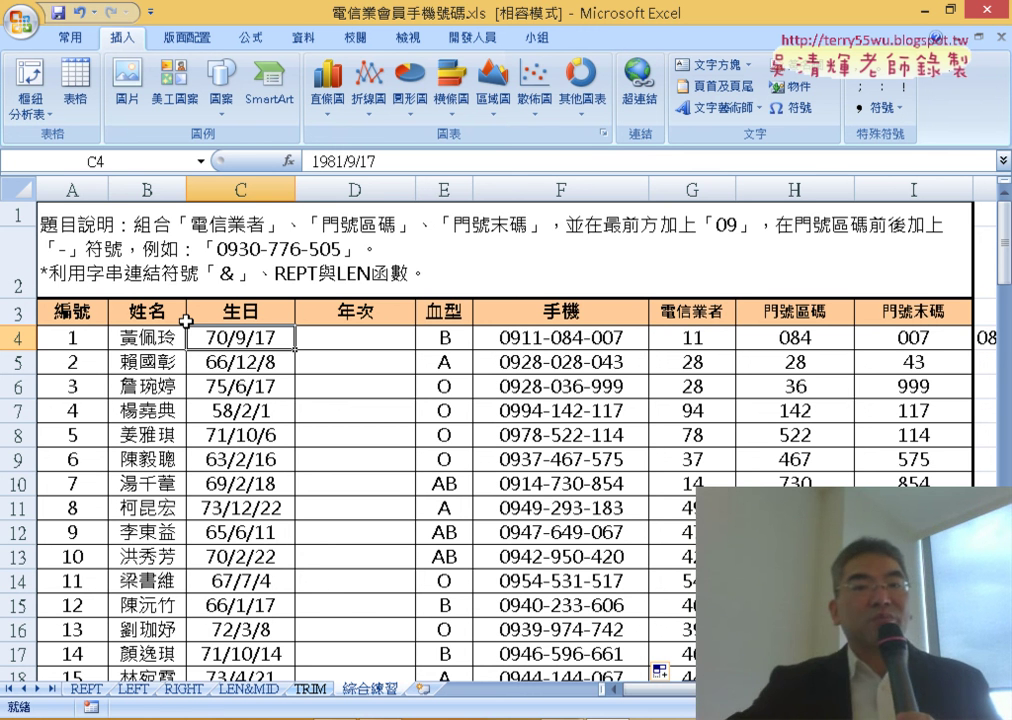
pyautogui.click(352, 189)
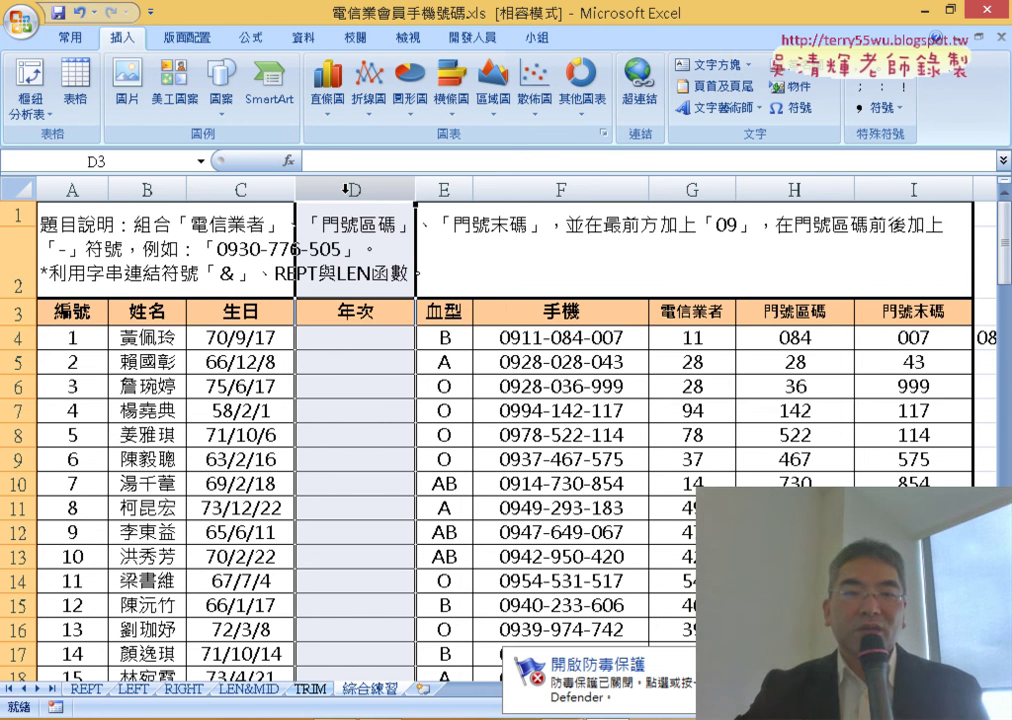
# Insert the LEFT function into D4 from the 文字 category.
pyautogui.click(333, 342)
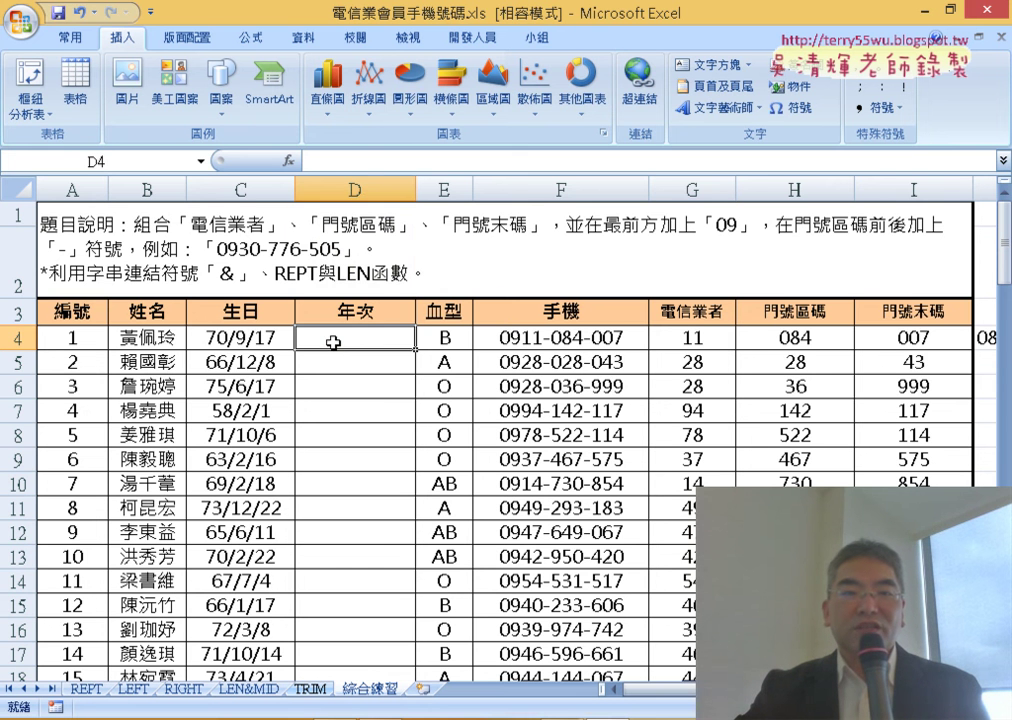
pyautogui.click(220, 345)
pyautogui.click(357, 340)
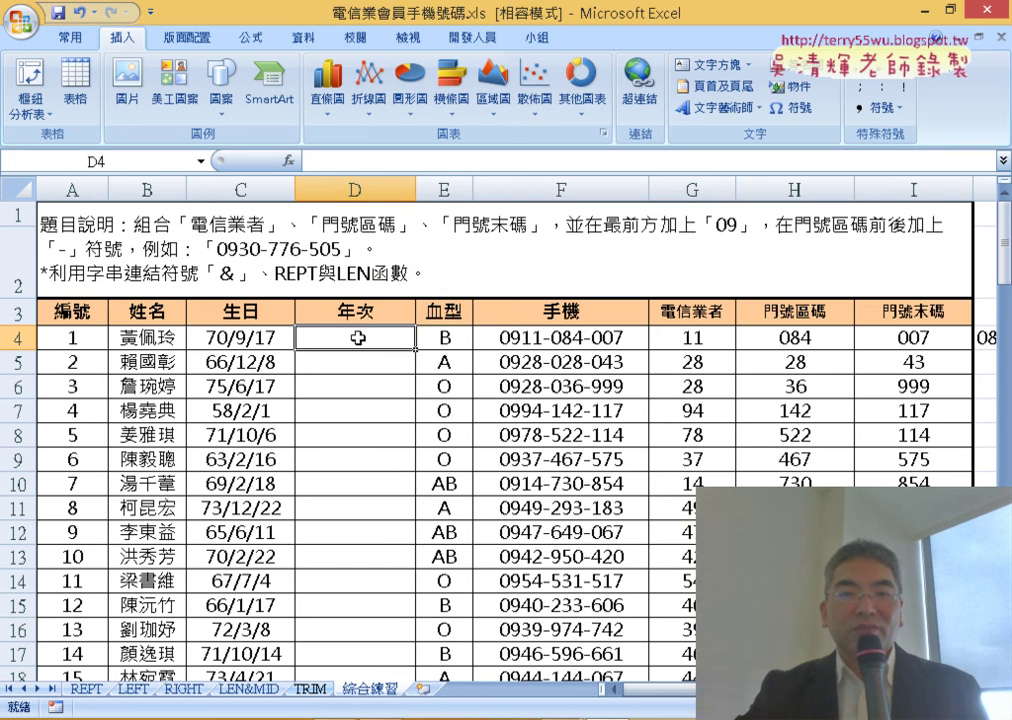
pyautogui.click(289, 160)
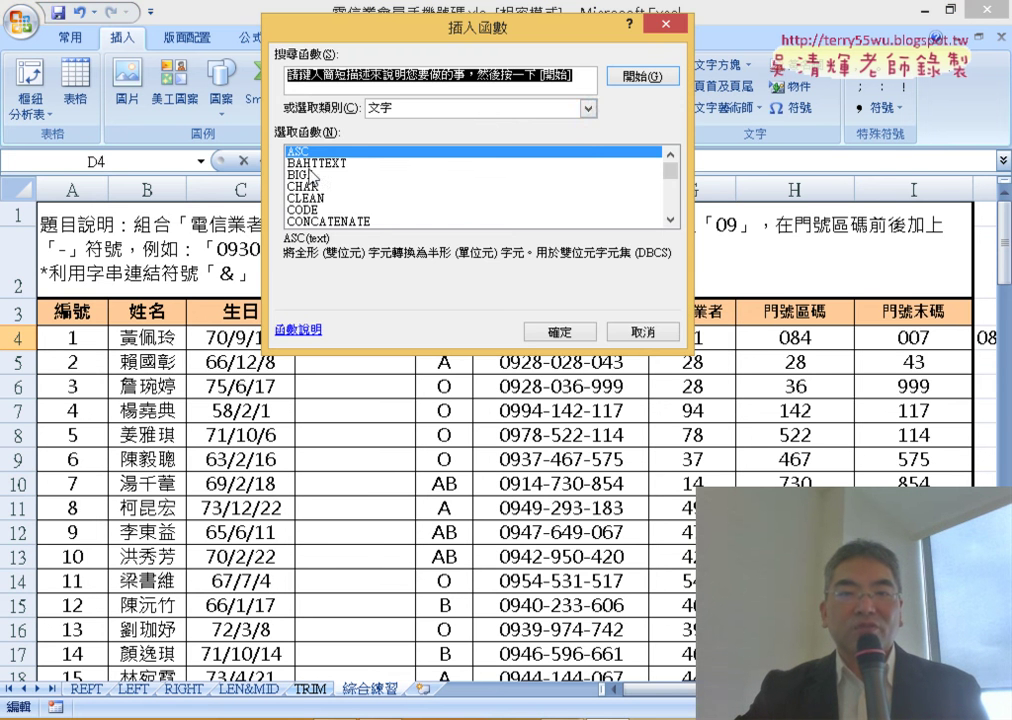
pyautogui.click(471, 113)
pyautogui.click(471, 112)
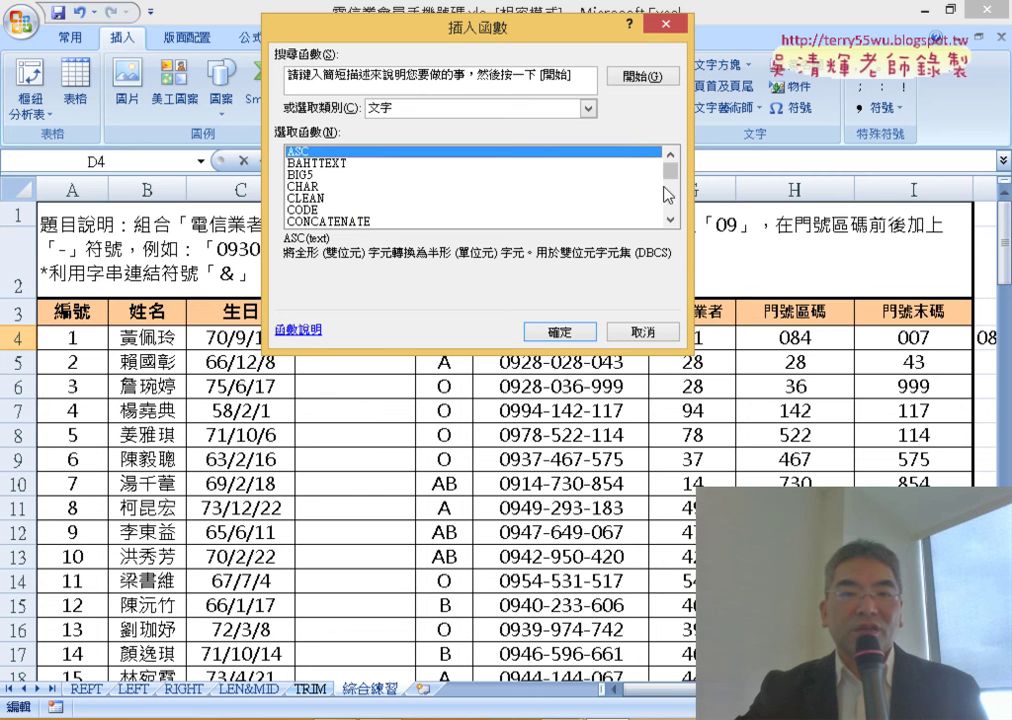
pyautogui.scroll(-2, 671, 222)
pyautogui.scroll(-1, 671, 222)
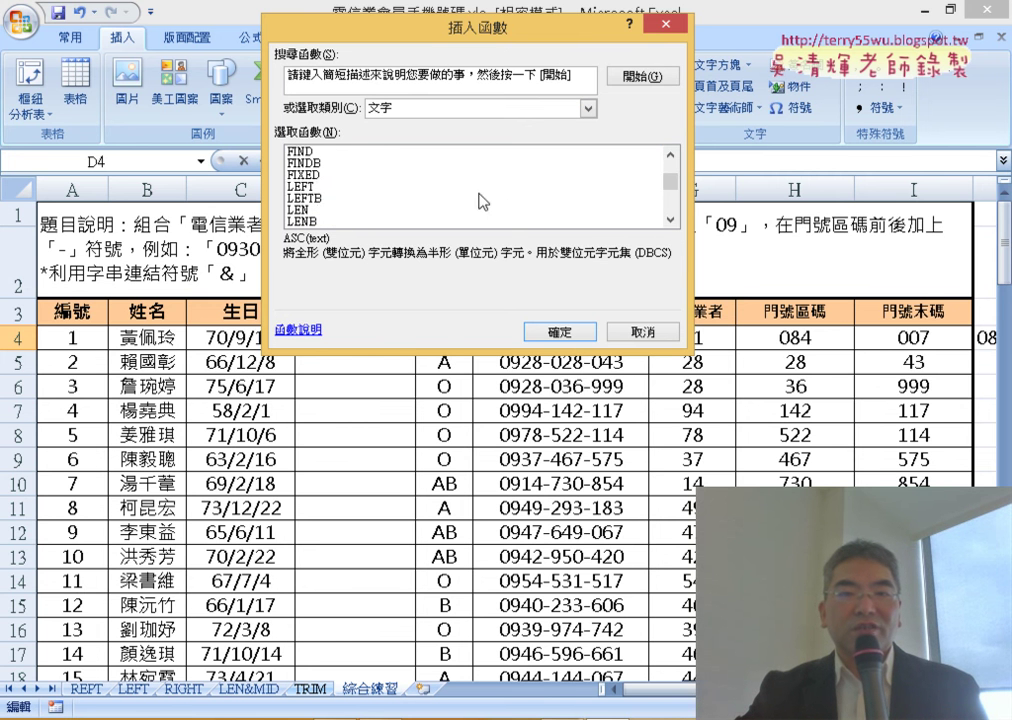
pyautogui.doubleClick(343, 189)
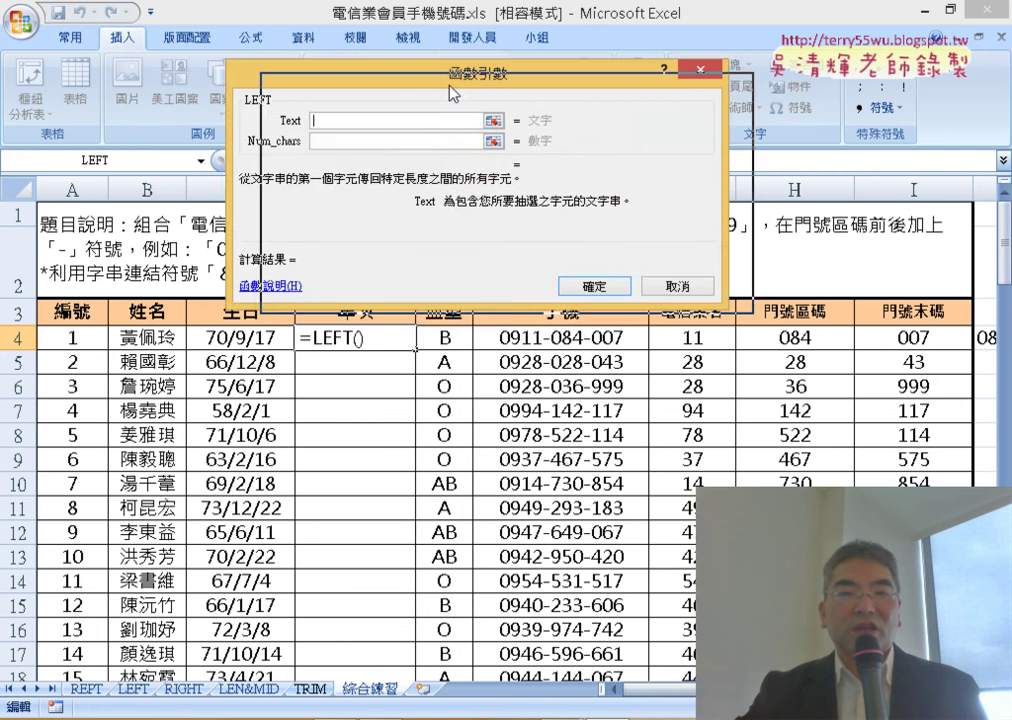
# Set LEFT's Text to C4 and Num_chars to 2, so D4 shows 29.
pyautogui.moveTo(480, 81); pyautogui.dragTo(670, 101)
pyautogui.click(258, 342)
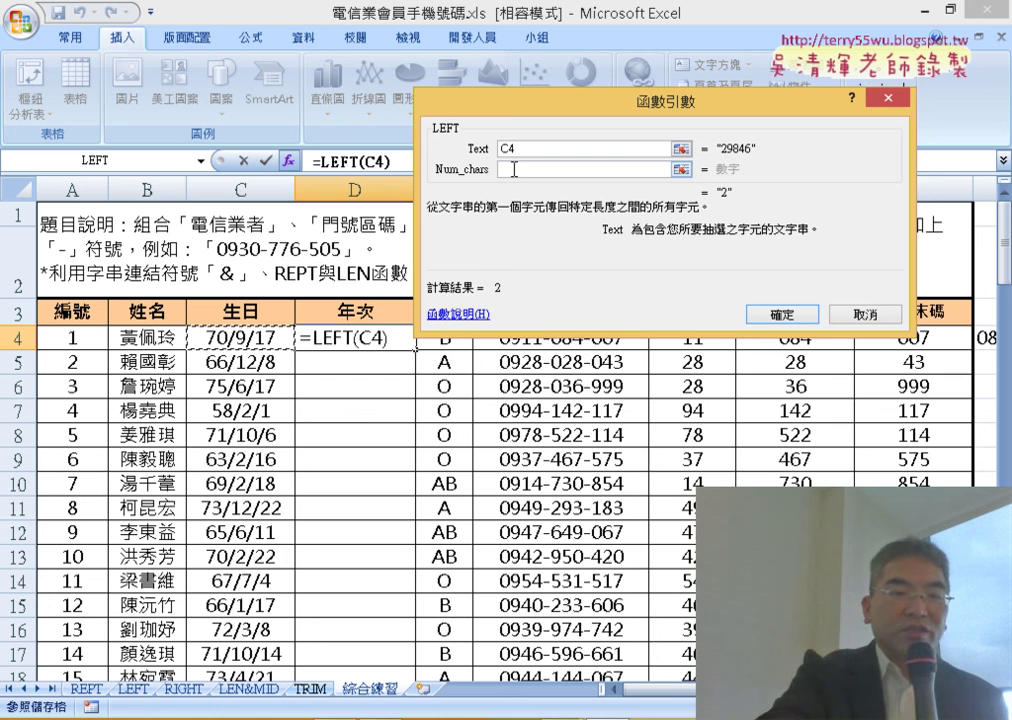
pyautogui.click(514, 169)
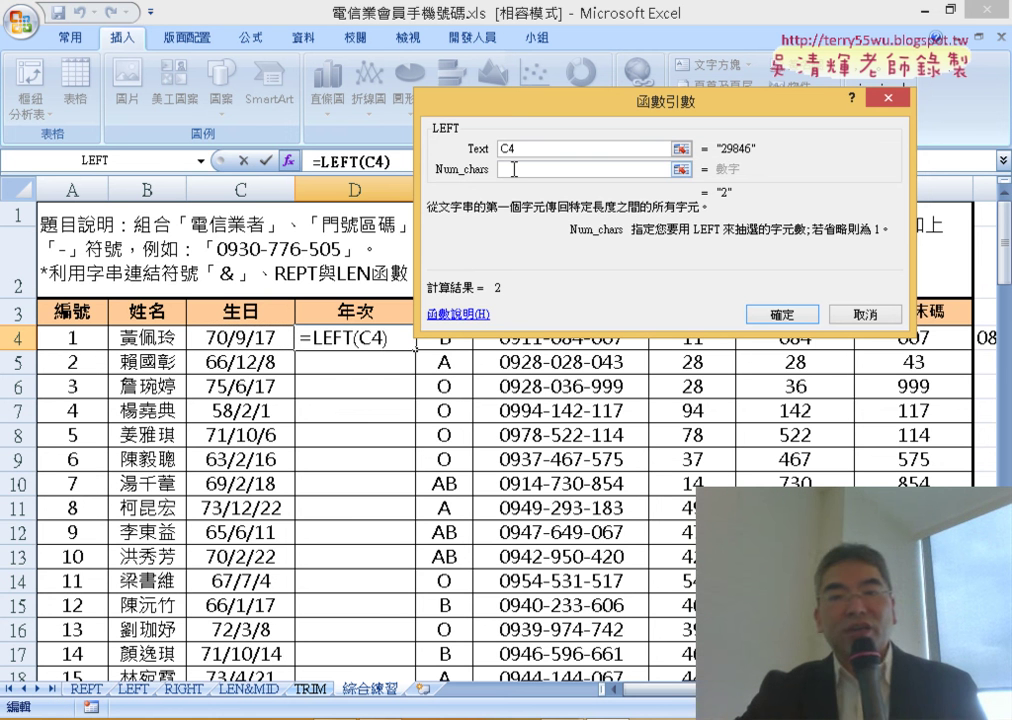
pyautogui.write('2')
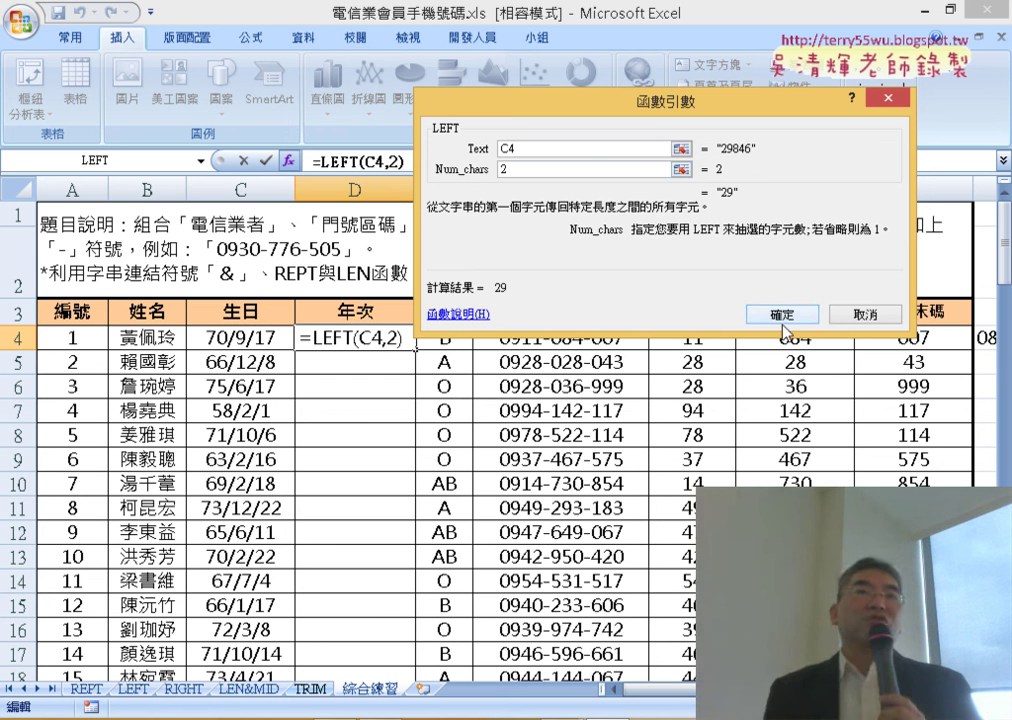
pyautogui.click(781, 314)
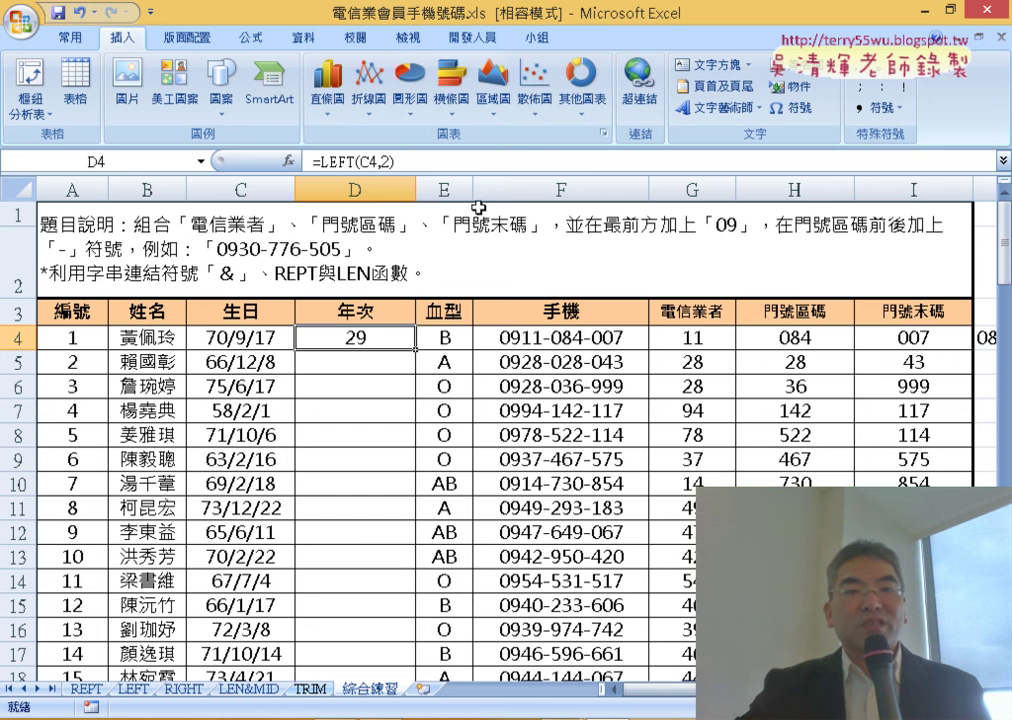
# Reopen the Function Arguments for D4's LEFT formula and shift the window slightly left.
pyautogui.click(334, 161)
pyautogui.click(289, 160)
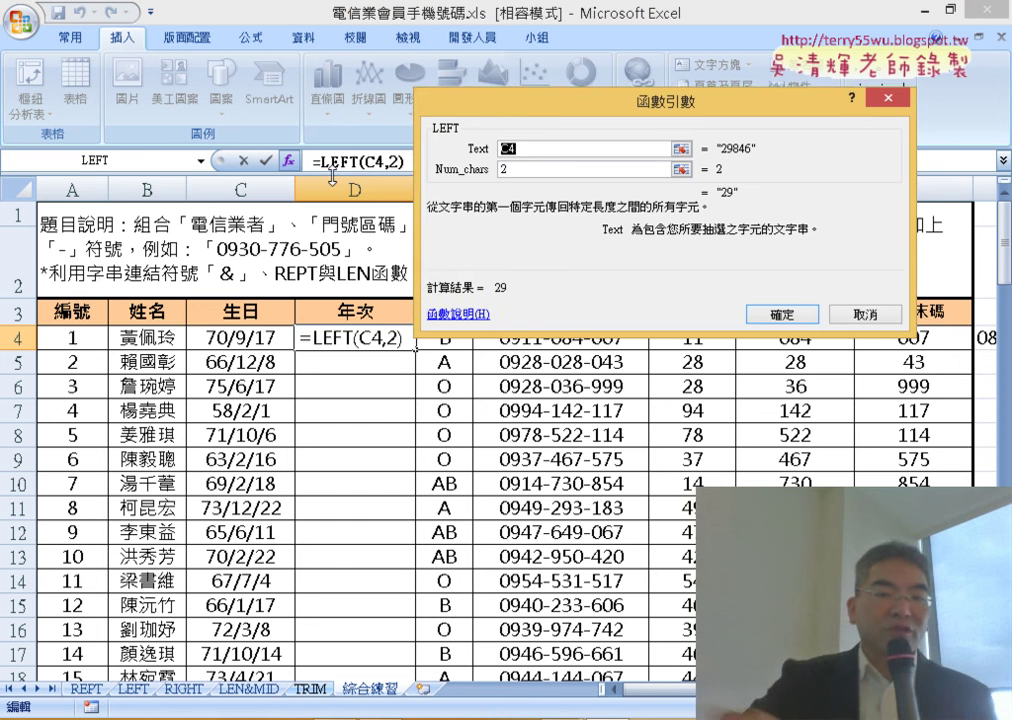
pyautogui.moveTo(562, 117); pyautogui.dragTo(498, 119)
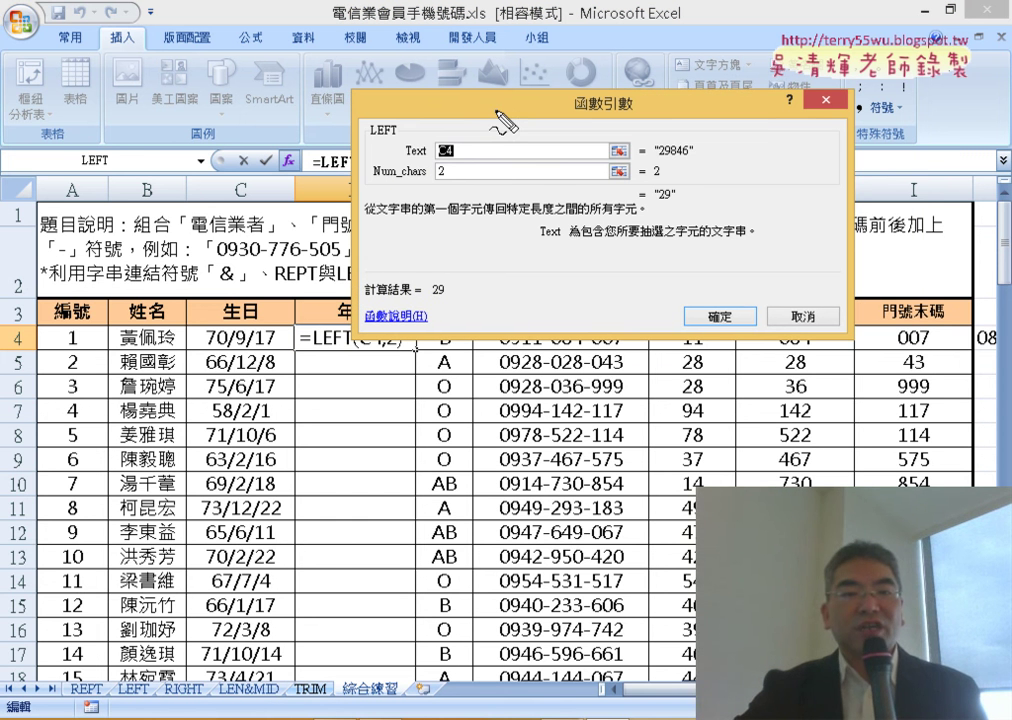
# Annotate how birthday C4 feeds the Text argument as 29846, then clear the ink.
pyautogui.moveTo(278, 325); pyautogui.dragTo(281, 346)
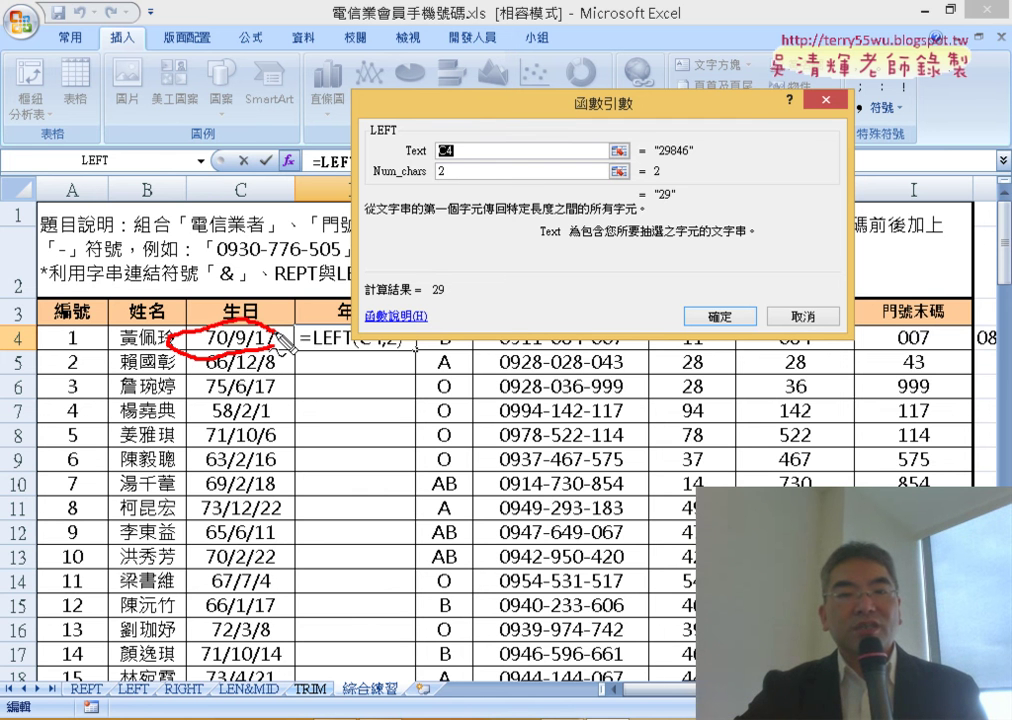
pyautogui.moveTo(430, 158); pyautogui.dragTo(457, 156)
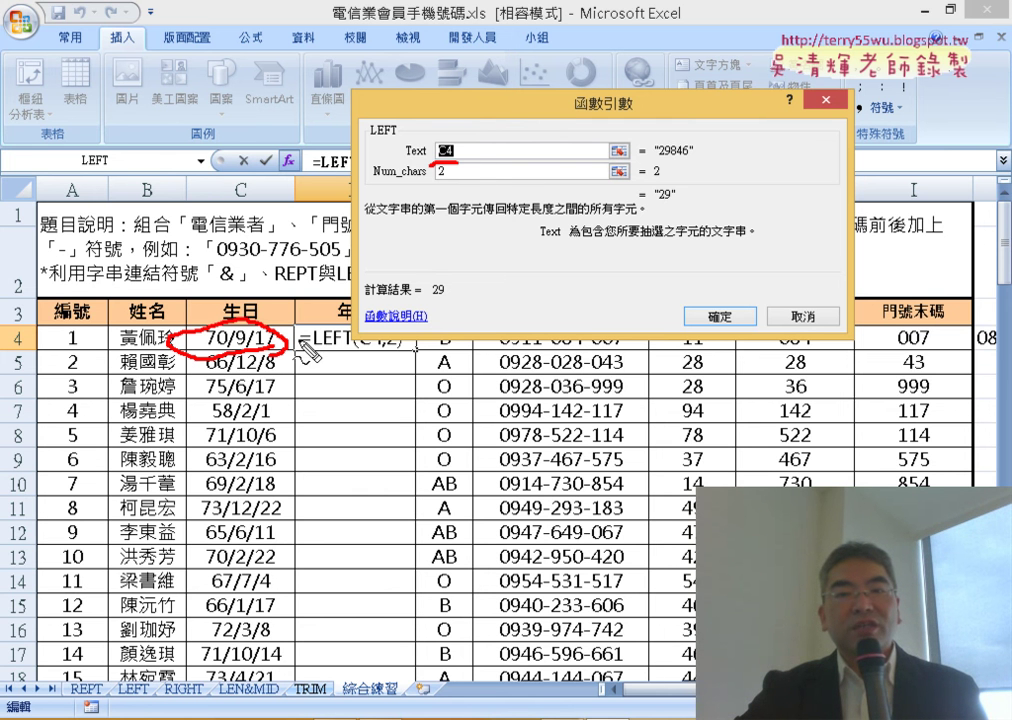
pyautogui.moveTo(241, 327); pyautogui.dragTo(410, 152)
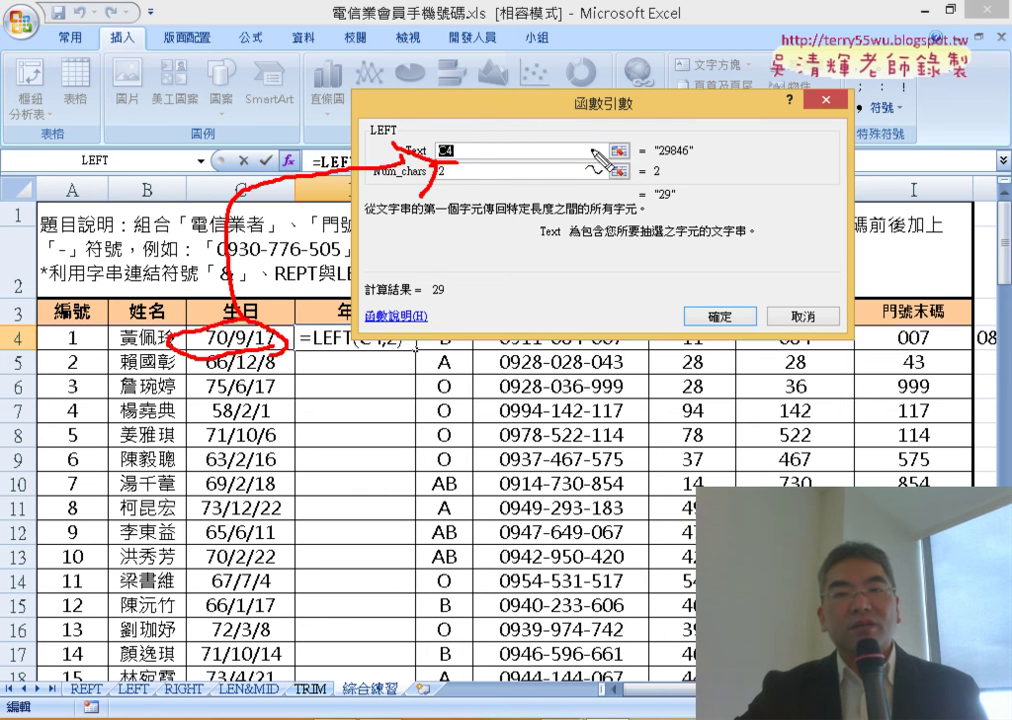
pyautogui.moveTo(510, 152); pyautogui.dragTo(705, 157)
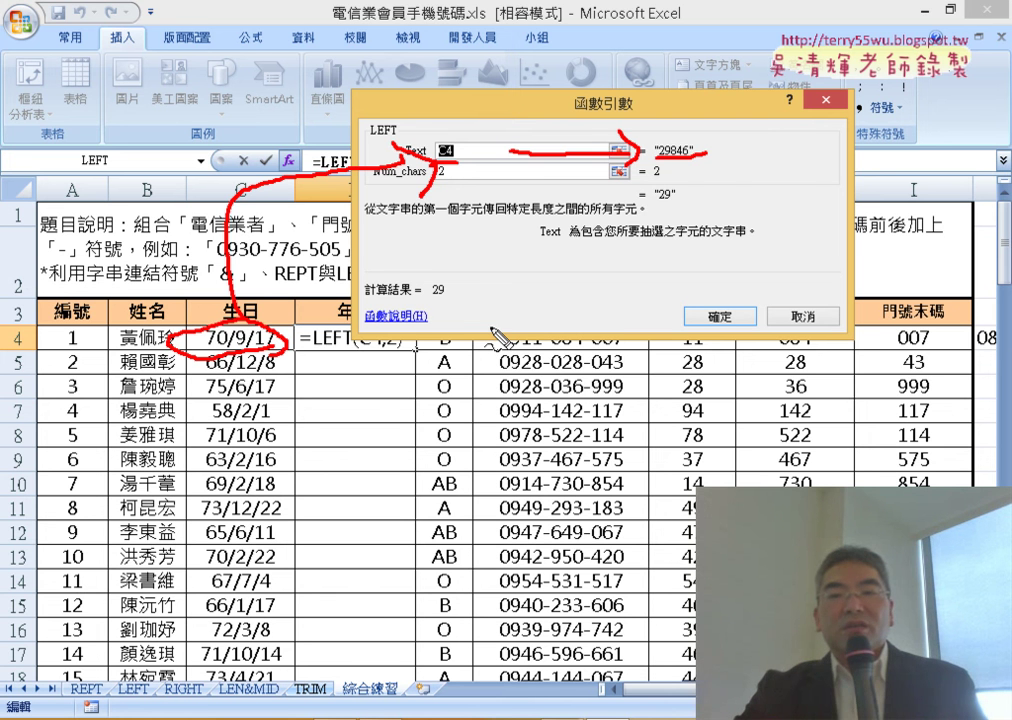
pyautogui.press('Escape')
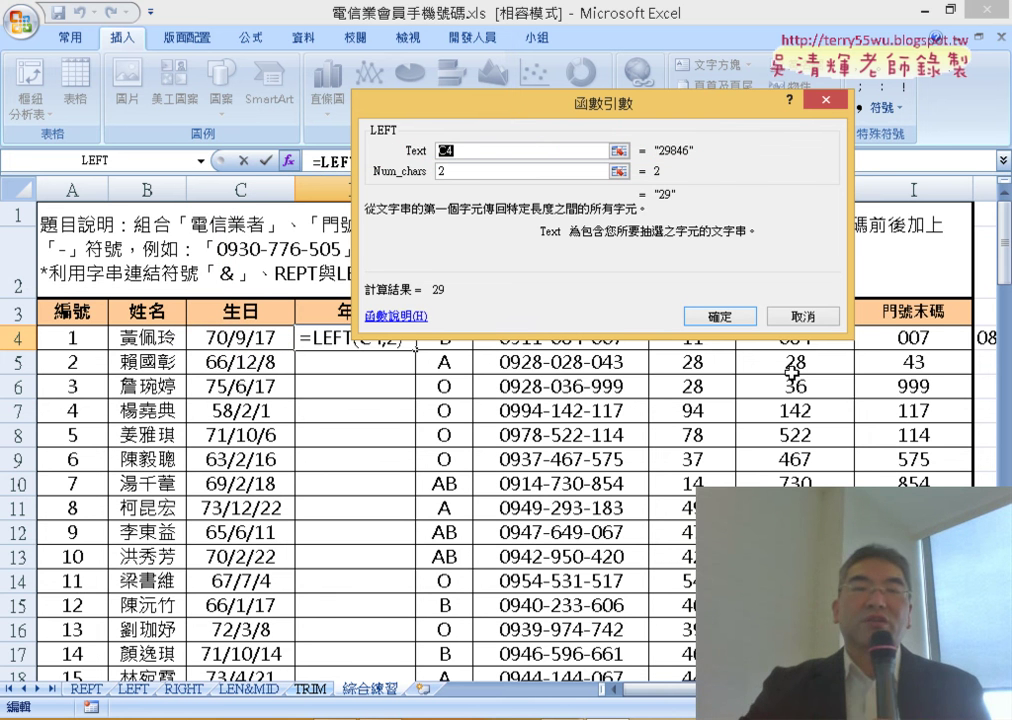
# Close Function Arguments keeping =LEFT(C4,2), then compare cells C4, F4 and D4.
pyautogui.click(720, 316)
pyautogui.click(268, 340)
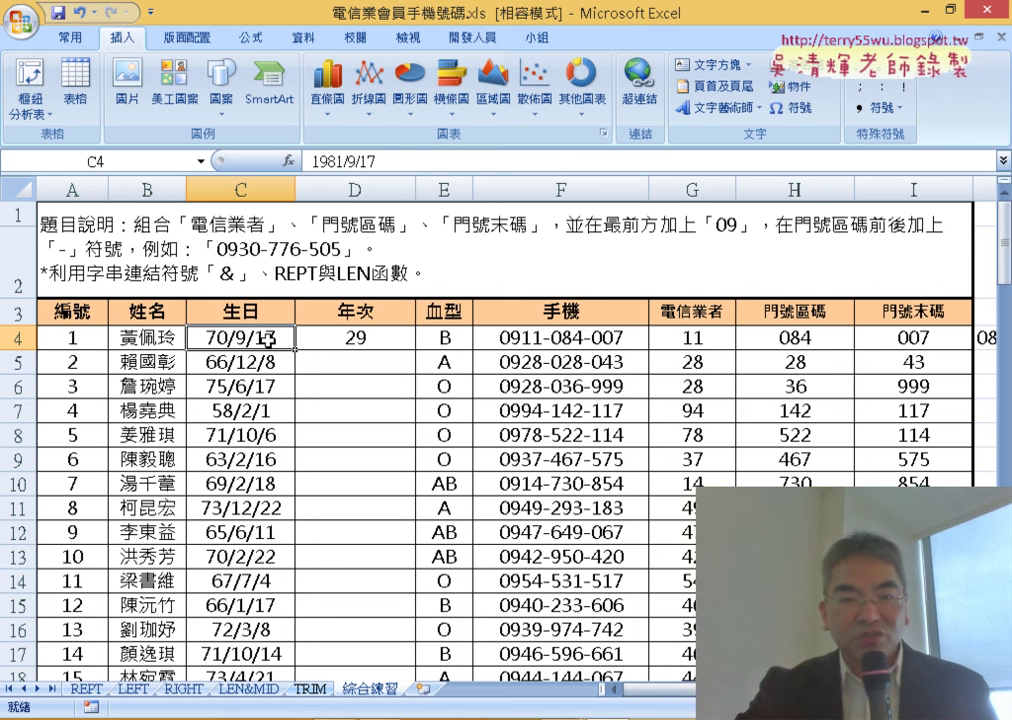
pyautogui.click(576, 340)
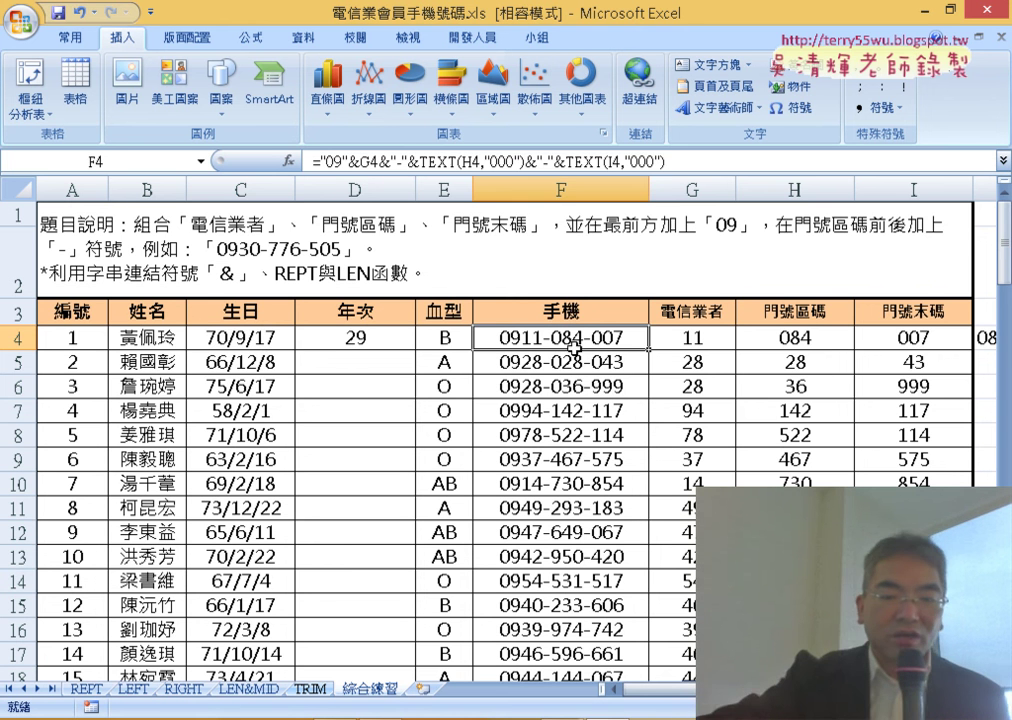
pyautogui.click(355, 337)
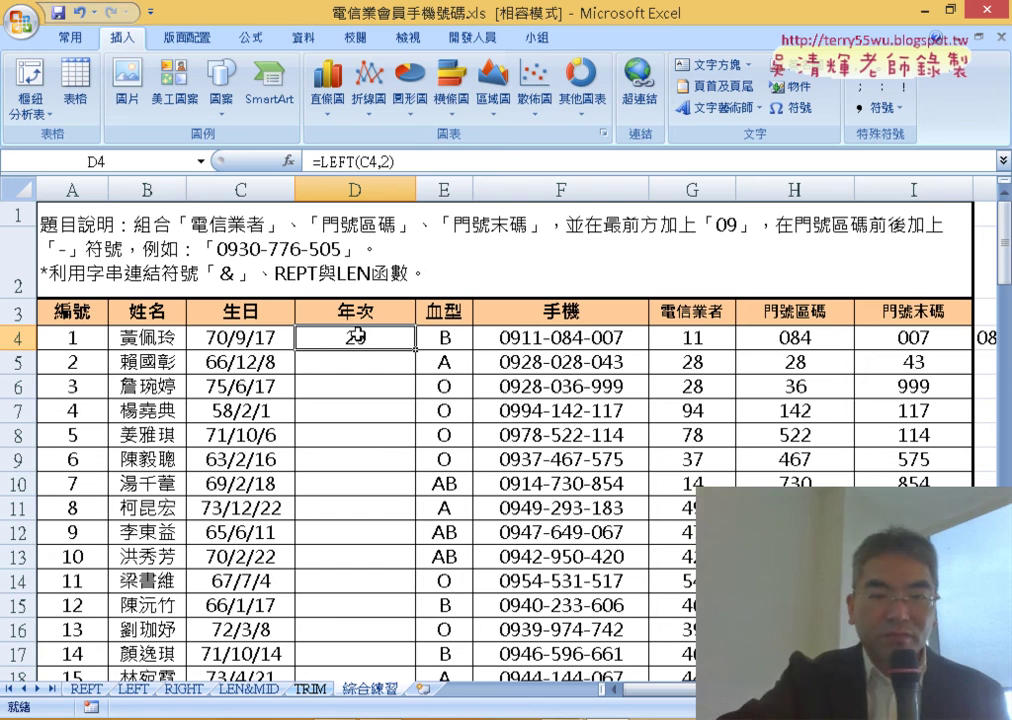